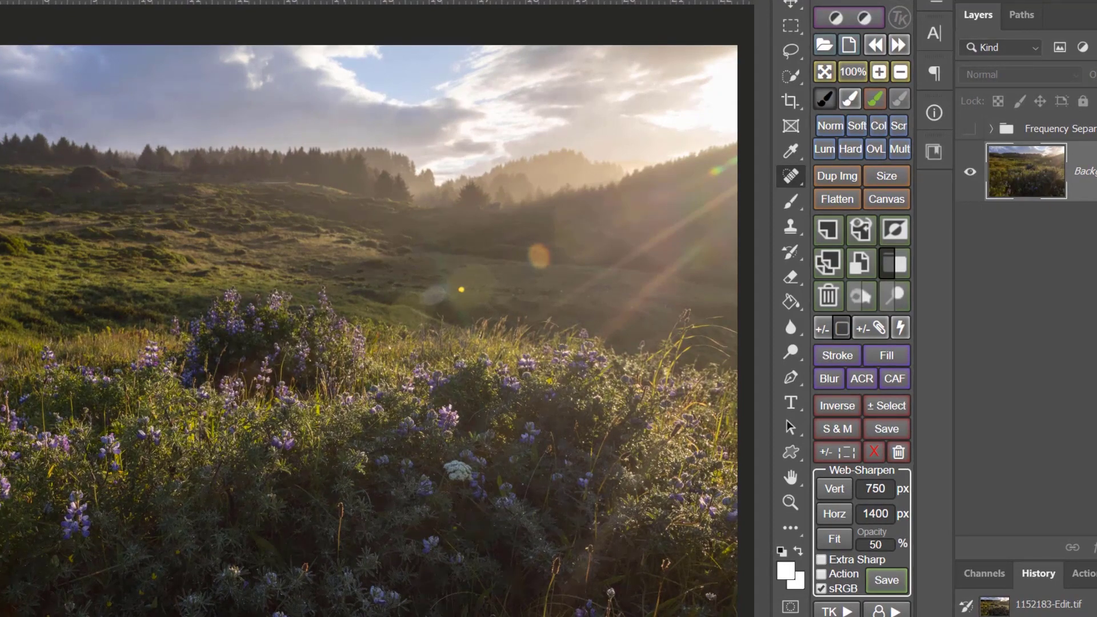
- Duplicate the Background layer and spot-heal the small flare dot on the hillside
{"action": "left_click", "coordinate": [834, 266]}
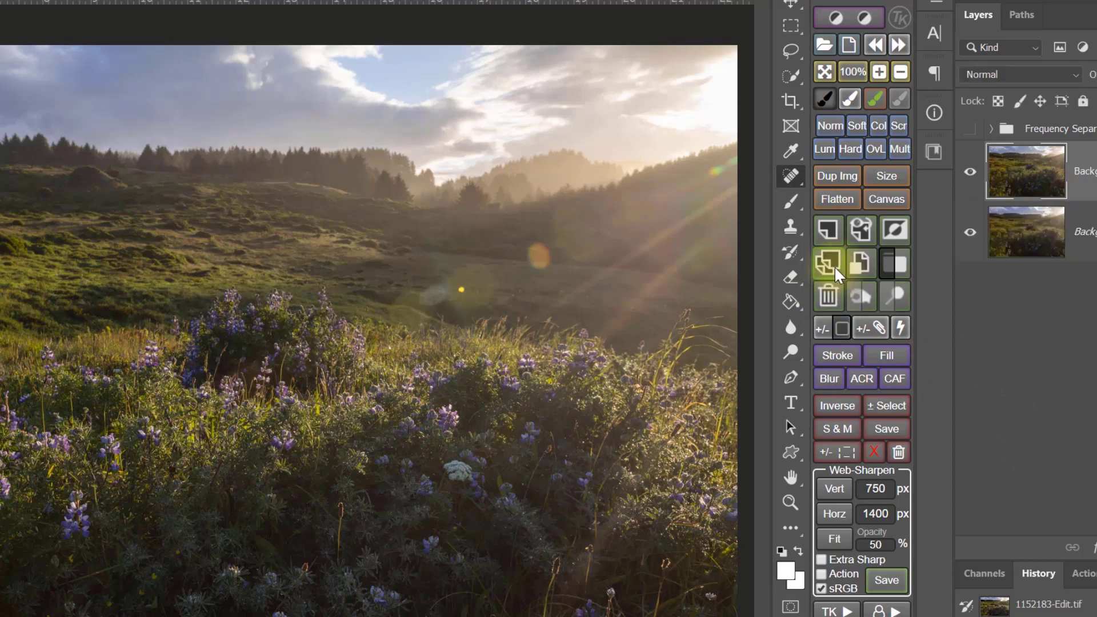
{"action": "left_click", "coordinate": [790, 178]}
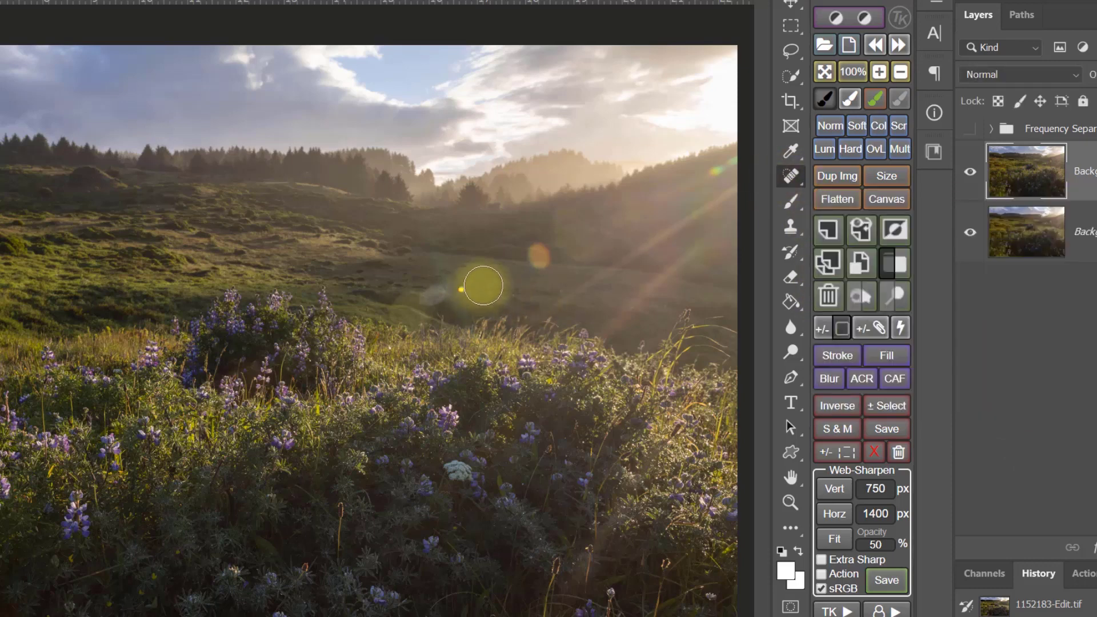
{"action": "mouse_move", "coordinate": [484, 286]}
{"action": "left_mouse_down"}
{"action": "mouse_move", "coordinate": [428, 289]}
{"action": "mouse_move", "coordinate": [442, 298]}
{"action": "mouse_move", "coordinate": [475, 292]}
{"action": "mouse_move", "coordinate": [469, 270]}
{"action": "mouse_move", "coordinate": [441, 275]}
{"action": "left_mouse_up"}
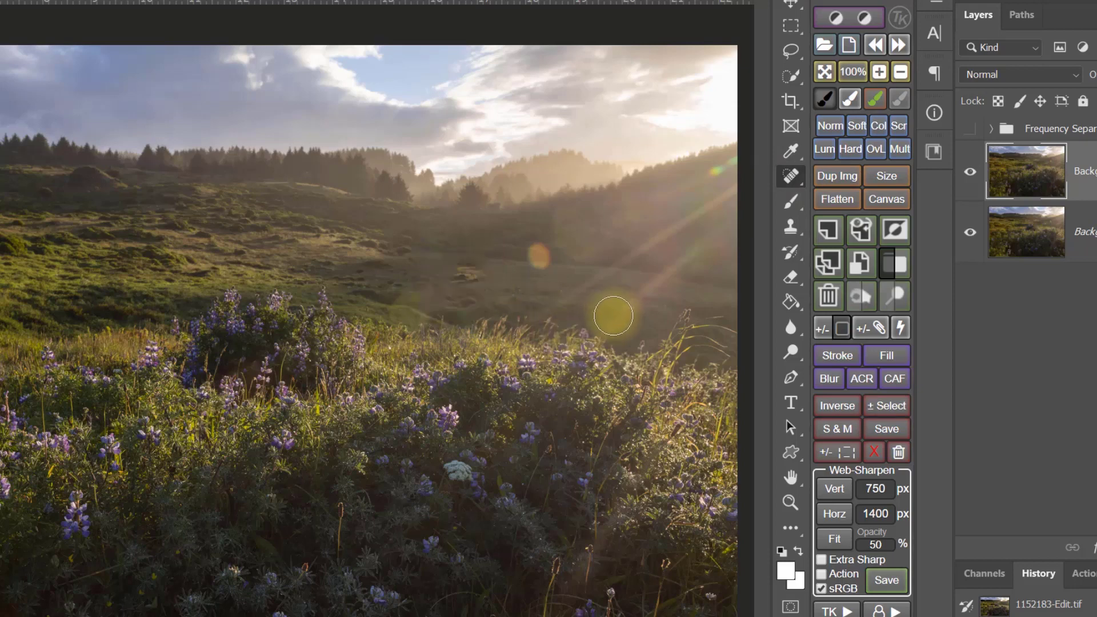
- Zoom in on the healed flare area and toggle the copy's visibility to compare
{"action": "key", "text": "ctrl+plus"}
{"action": "left_click_drag", "start_coordinate": [656, 167], "coordinate": [370, 346]}
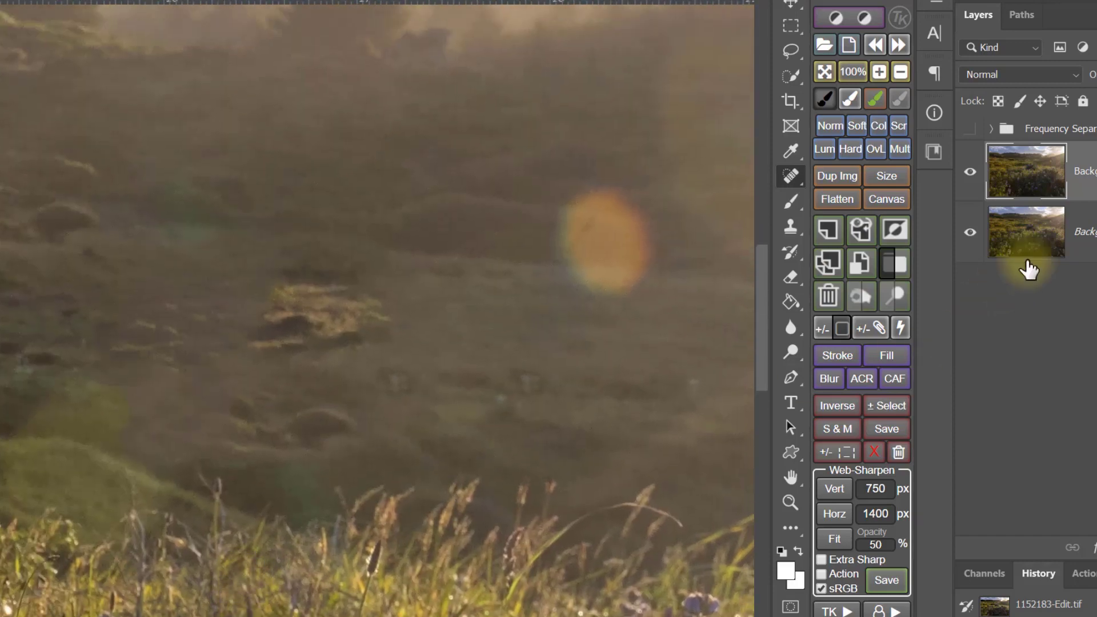
{"action": "left_click", "coordinate": [969, 179]}
{"action": "left_click", "coordinate": [970, 177]}
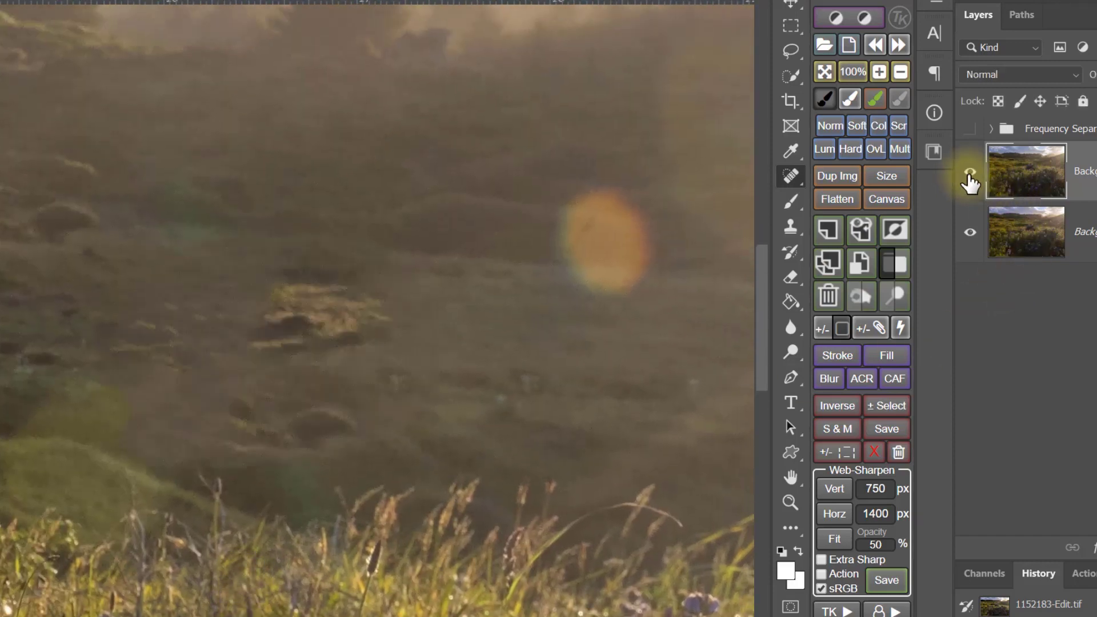
{"action": "left_click", "coordinate": [970, 177]}
{"action": "left_click", "coordinate": [970, 177]}
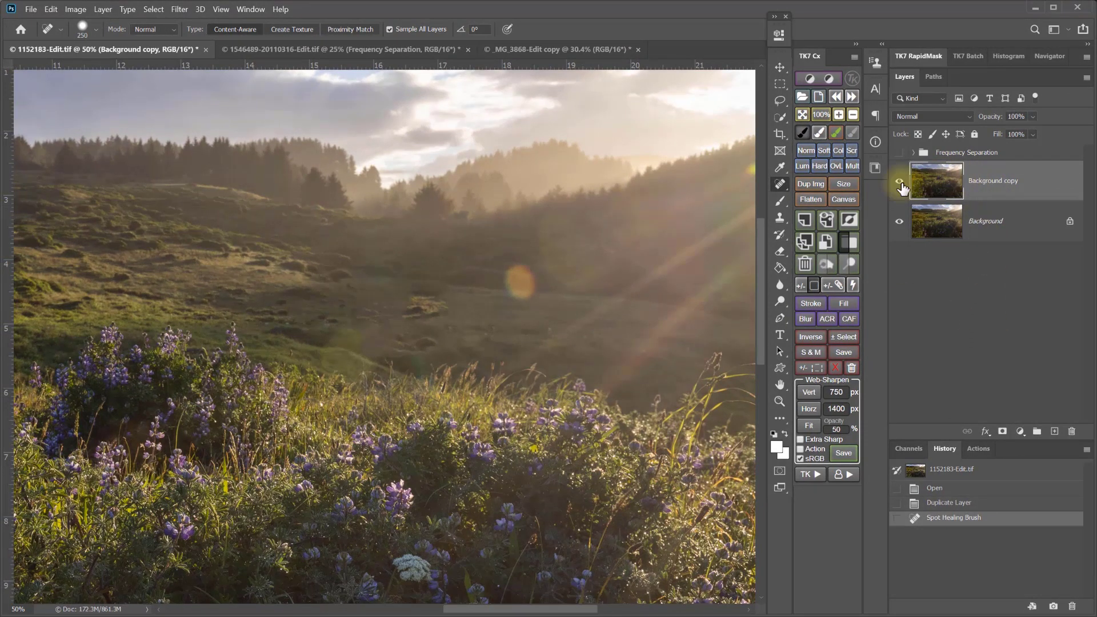
- Delete the Background copy and run TK7 Frequency Separation with a 10-pixel Gaussian Blur
{"action": "left_click", "coordinate": [803, 267]}
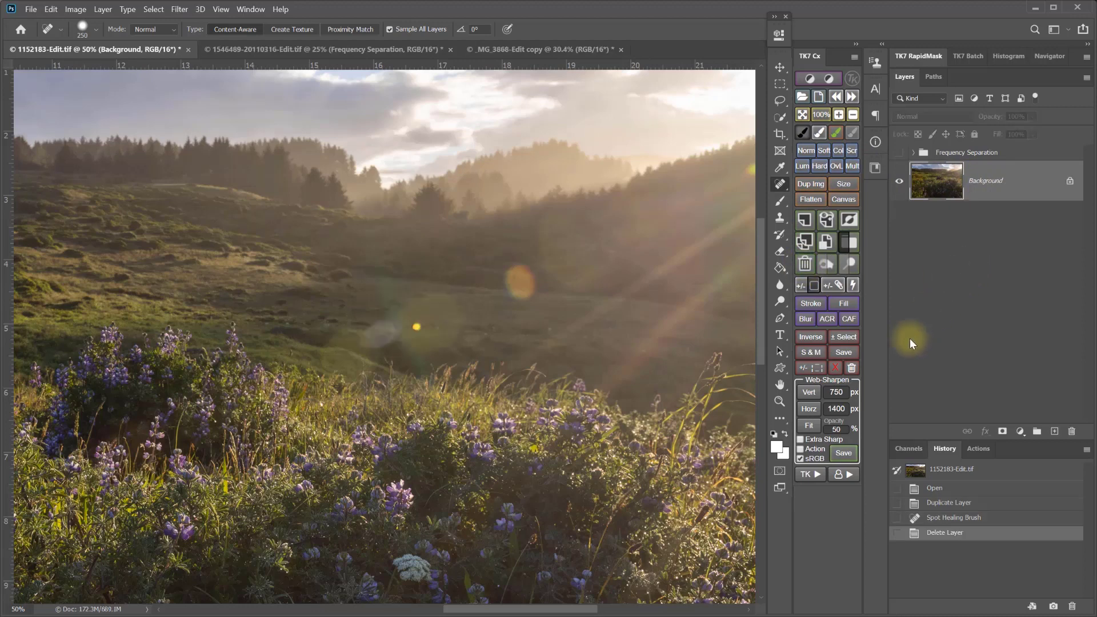
{"action": "left_click", "coordinate": [809, 476]}
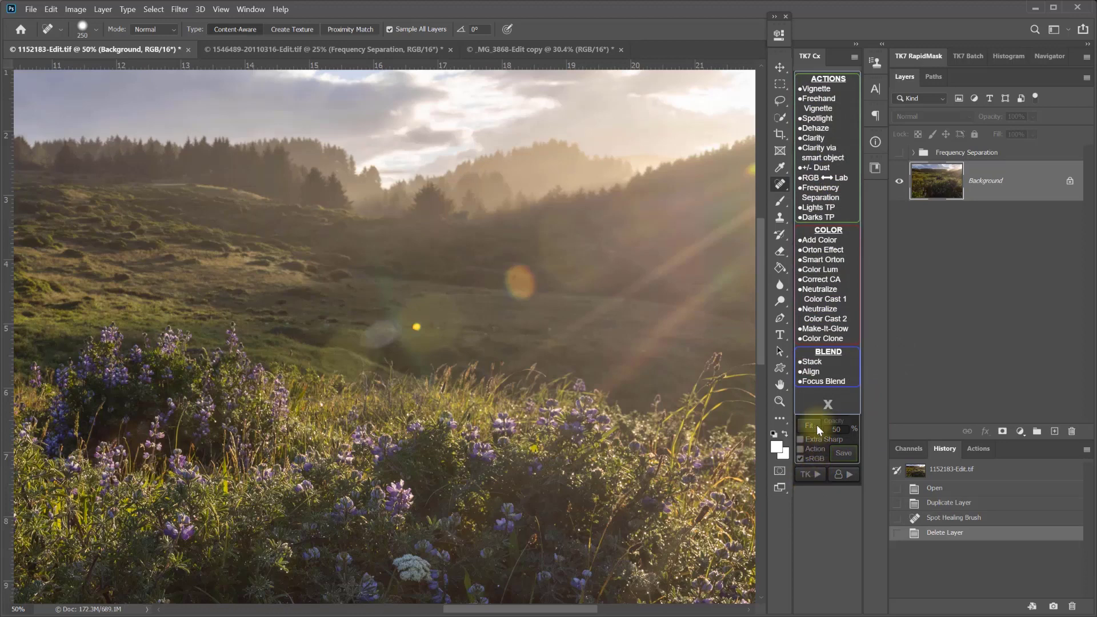
{"action": "left_click", "coordinate": [817, 191]}
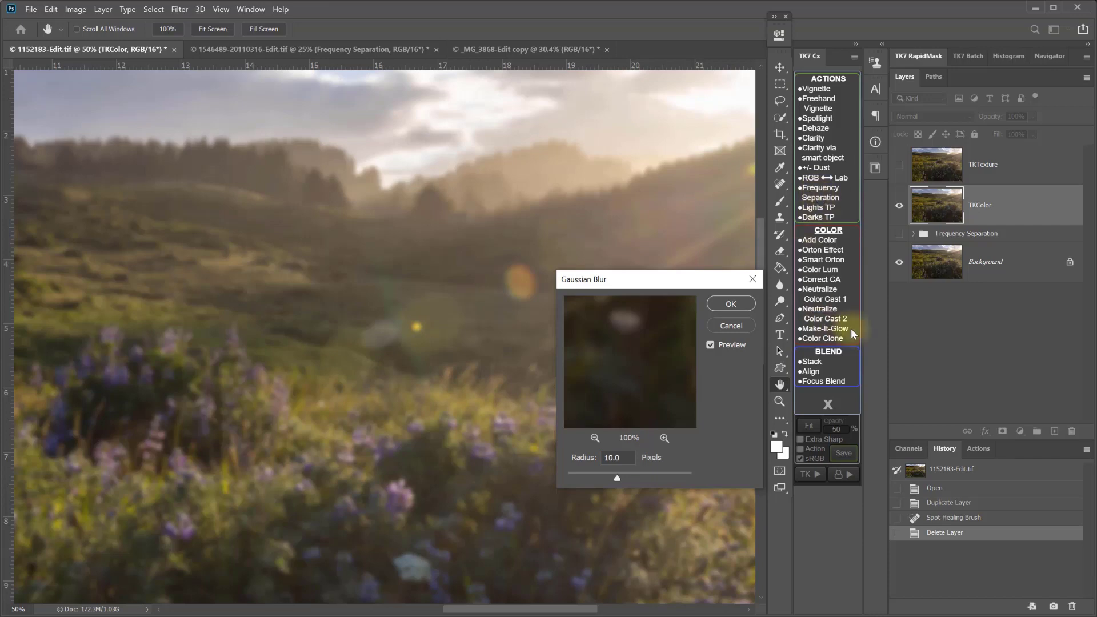
{"action": "left_click", "coordinate": [732, 303]}
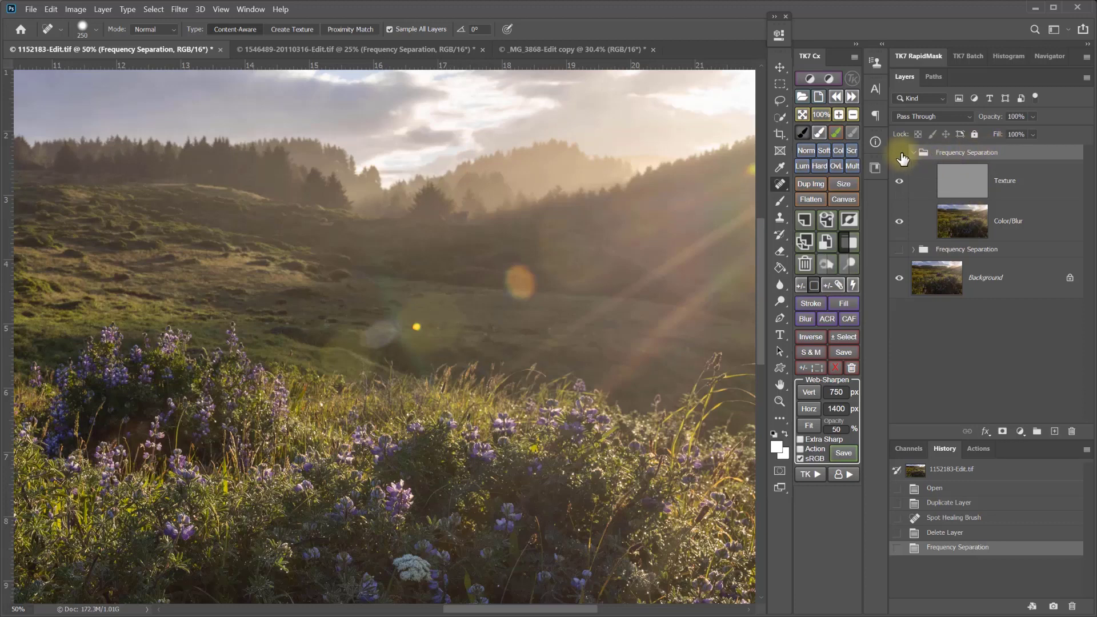
- Show the Frequency Separation group, select its Color/Blur layer, and choose the Clone Stamp
{"action": "left_click", "coordinate": [900, 153]}
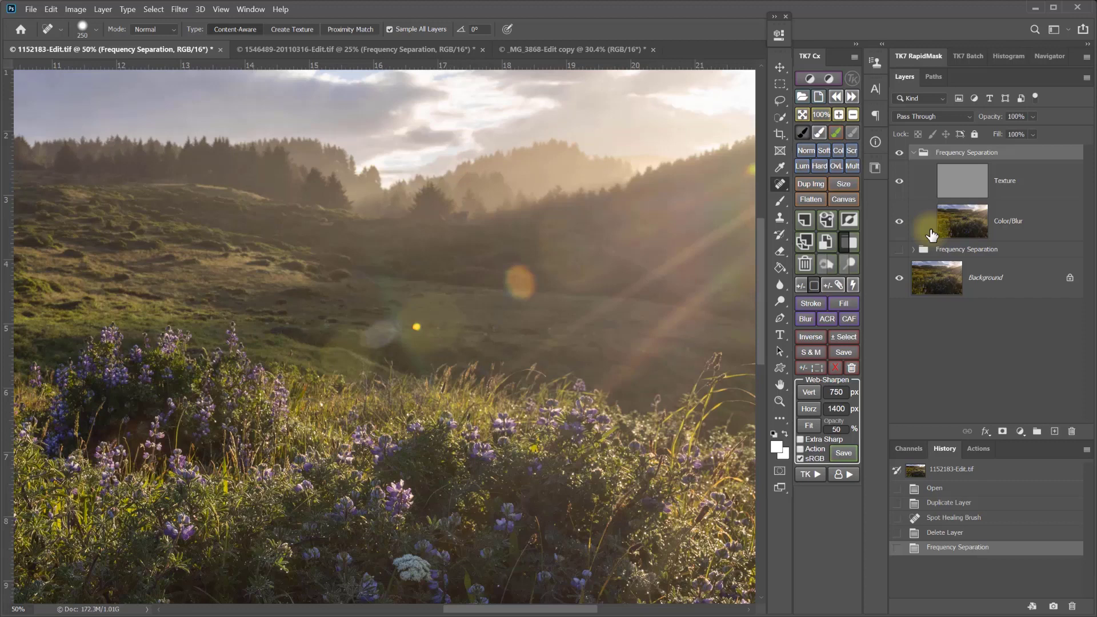
{"action": "left_click", "coordinate": [975, 221]}
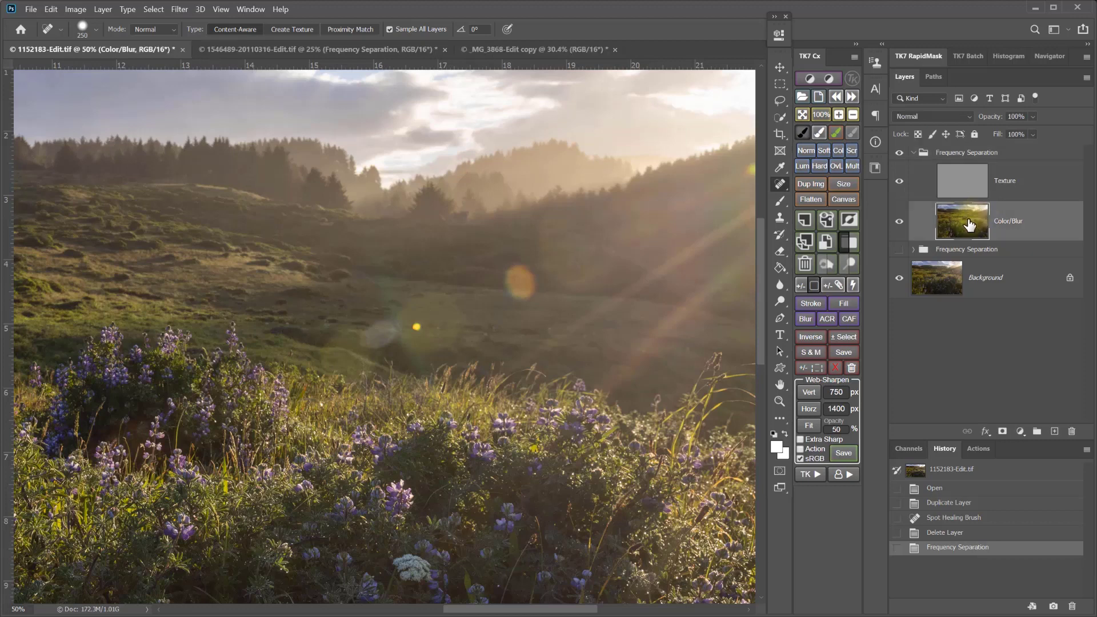
{"action": "left_click", "coordinate": [781, 220]}
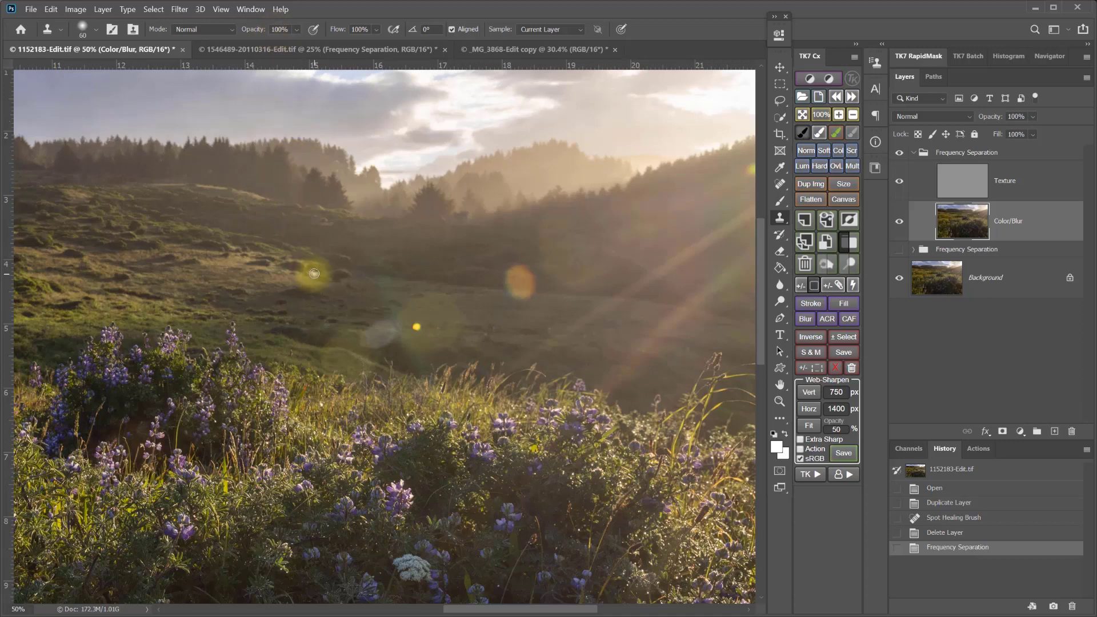
- Clone meadow colour over the flare glow, trying brush sizes 300 and 150
{"action": "left_click_drag", "start_coordinate": [314, 274], "coordinate": [315, 284]}
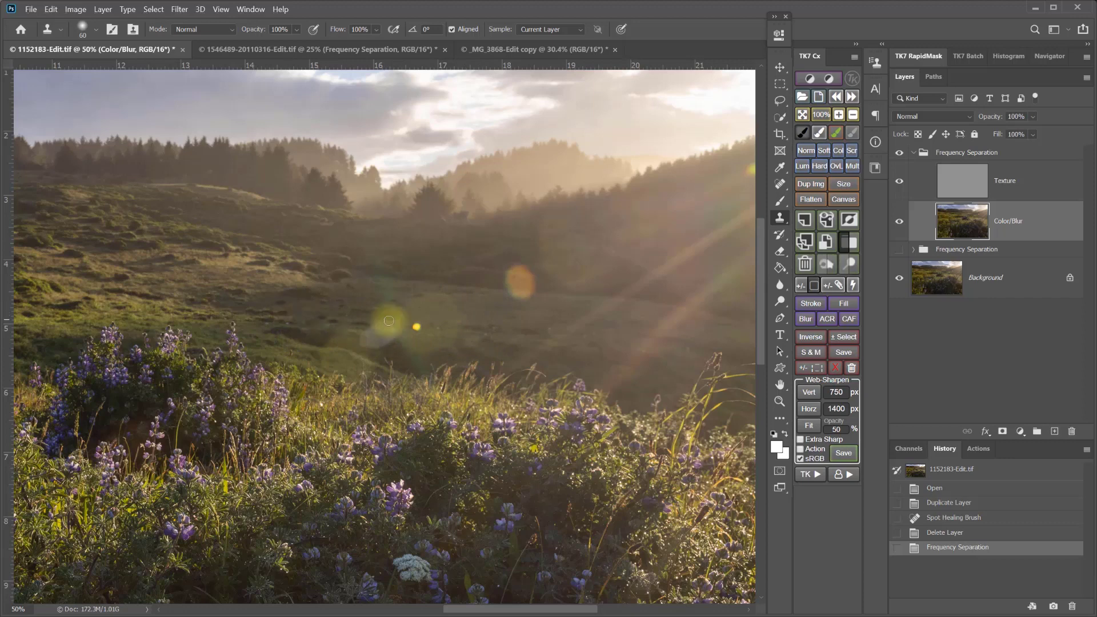
{"action": "key", "text": "bracketright"}
{"action": "key", "text": "bracketright"}
{"action": "key", "text": "bracketright"}
{"action": "key", "text": "bracketright"}
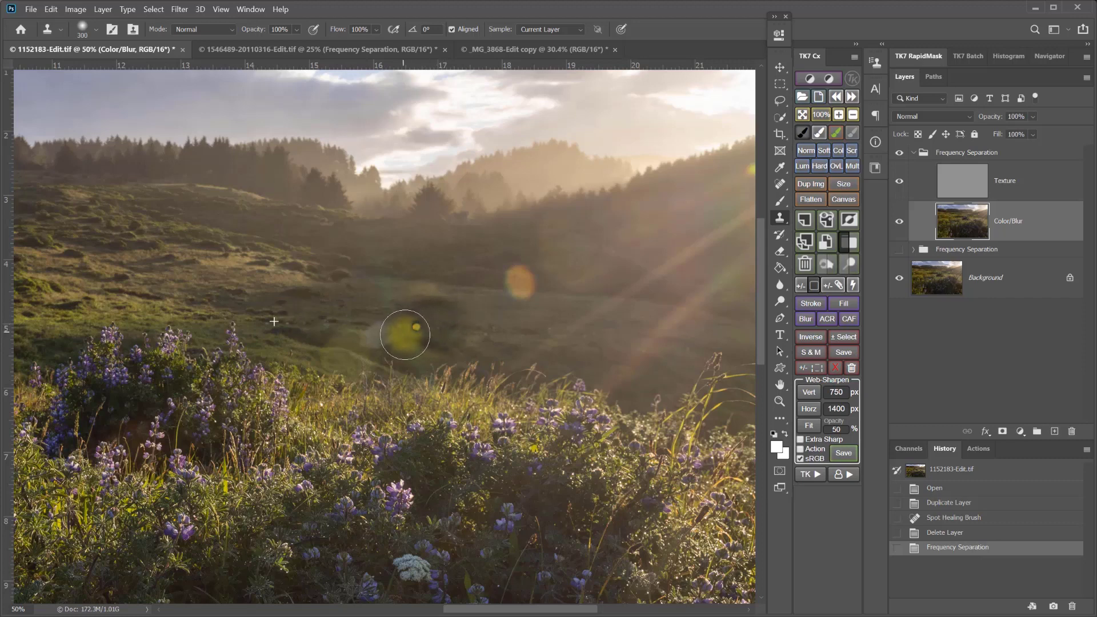
{"action": "left_click", "coordinate": [409, 313]}
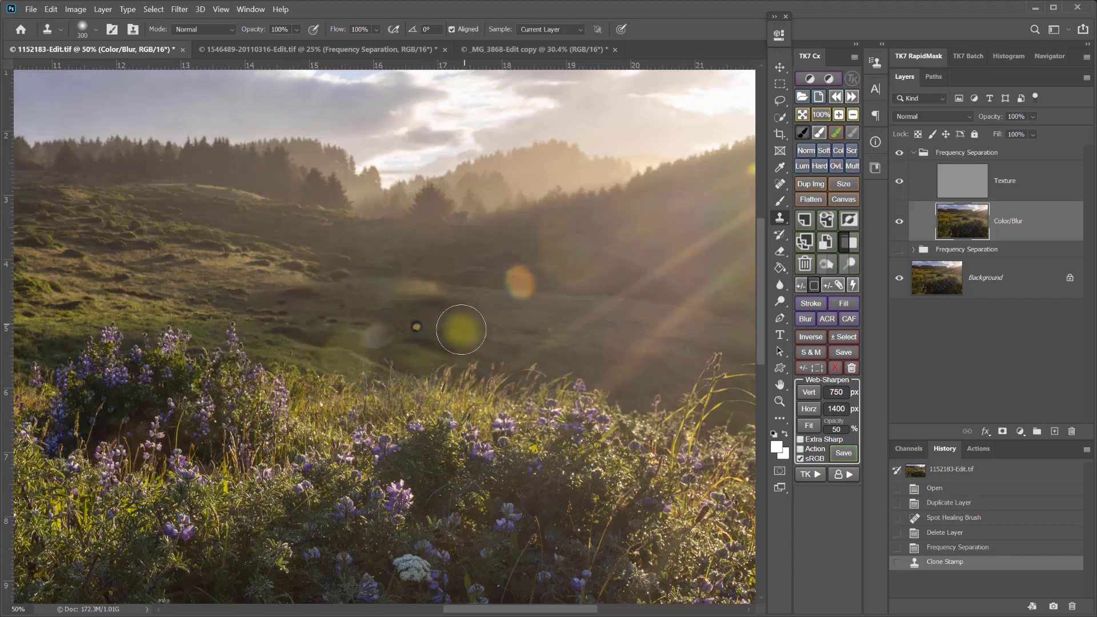
{"action": "key", "text": "ctrl+z"}
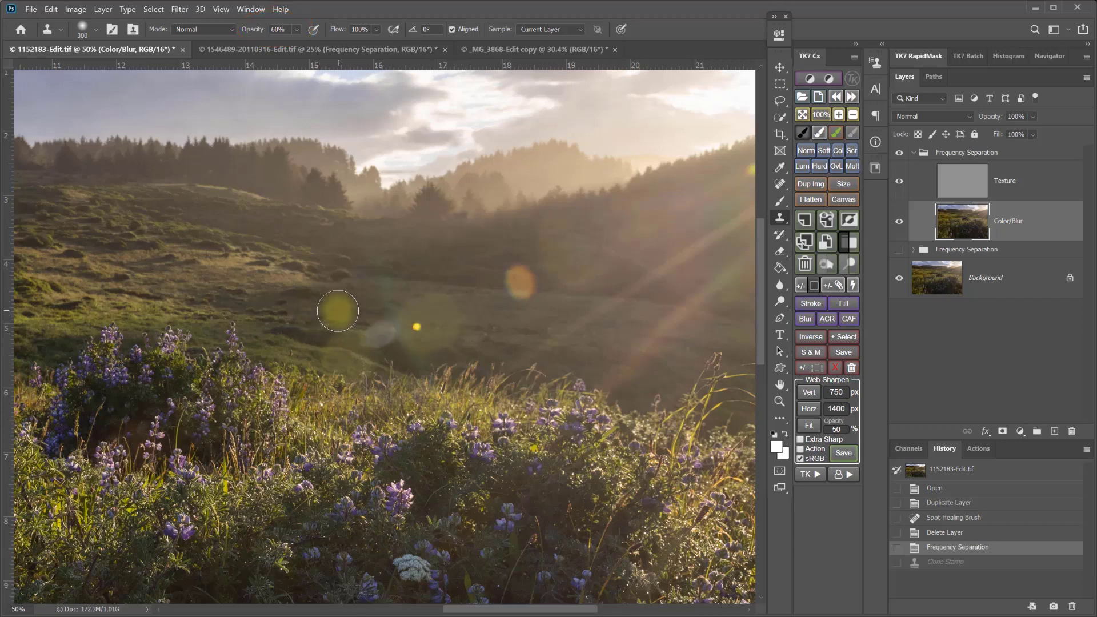
{"action": "key", "text": "bracketleft"}
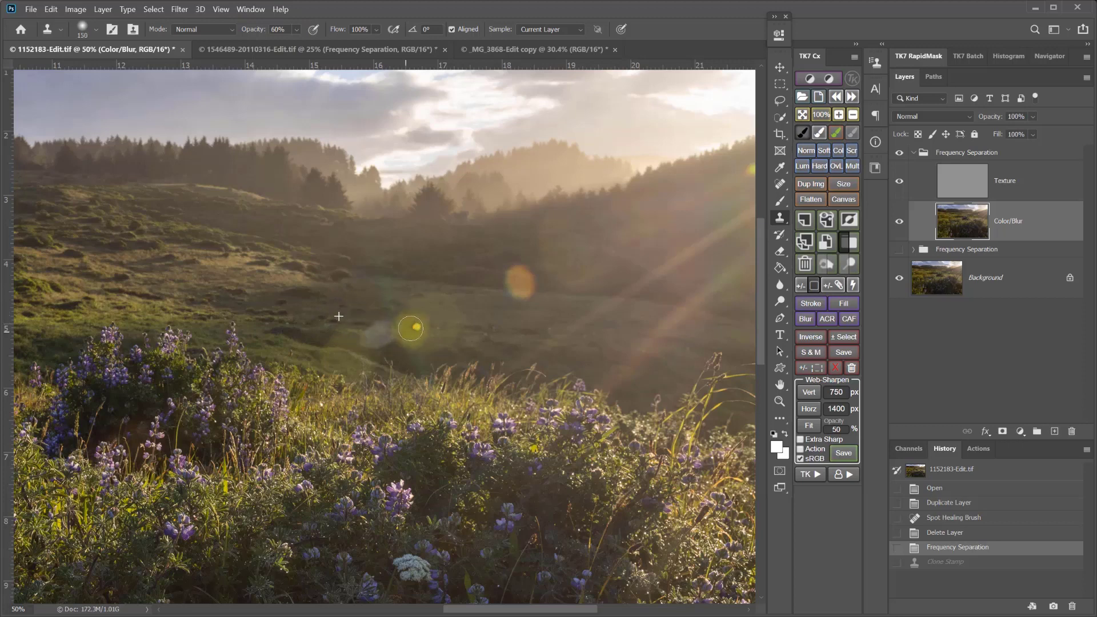
{"action": "key", "text": "ctrl+shift+z"}
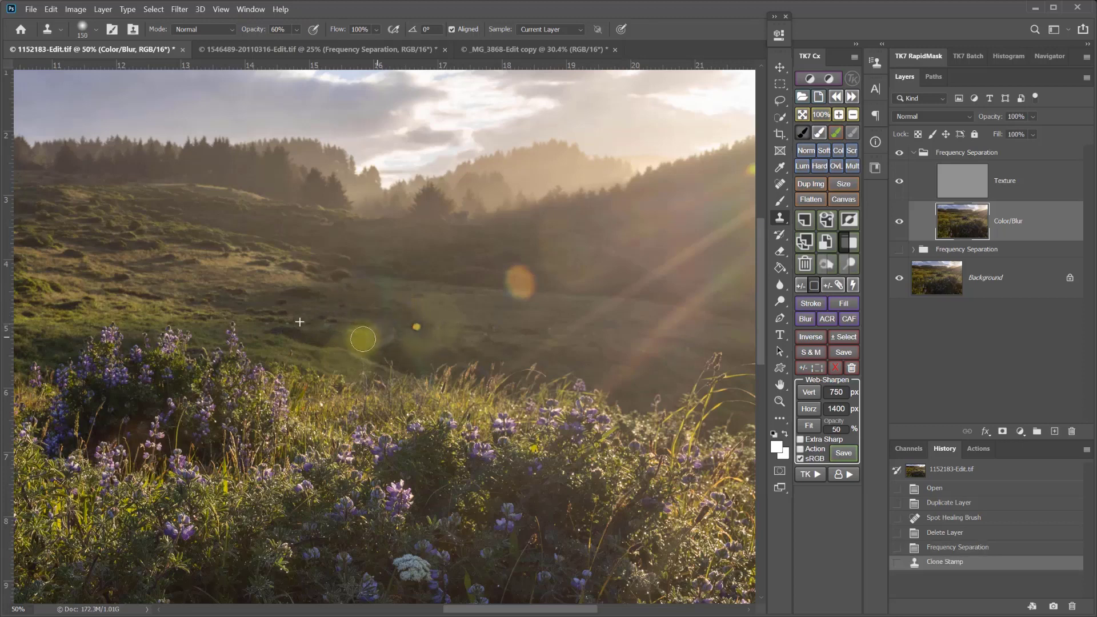
- Clone hillside colour across the flare glow with a stroke and several dabs
{"action": "mouse_move", "coordinate": [347, 331]}
{"action": "left_mouse_down"}
{"action": "mouse_move", "coordinate": [336, 327]}
{"action": "mouse_move", "coordinate": [452, 322]}
{"action": "left_mouse_up"}
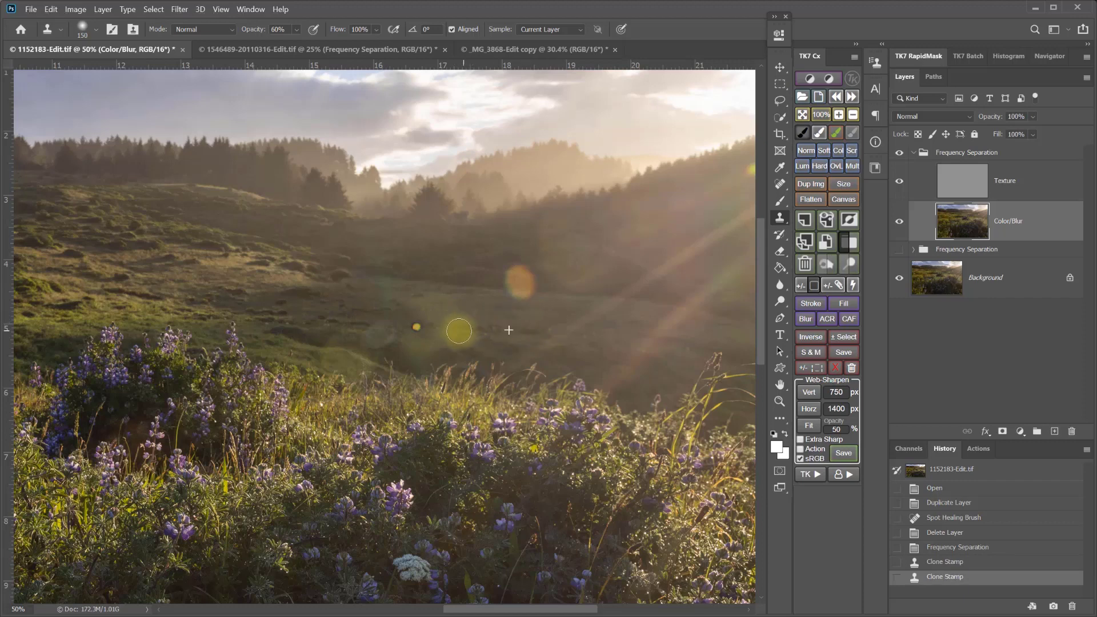
{"action": "left_click", "coordinate": [449, 328]}
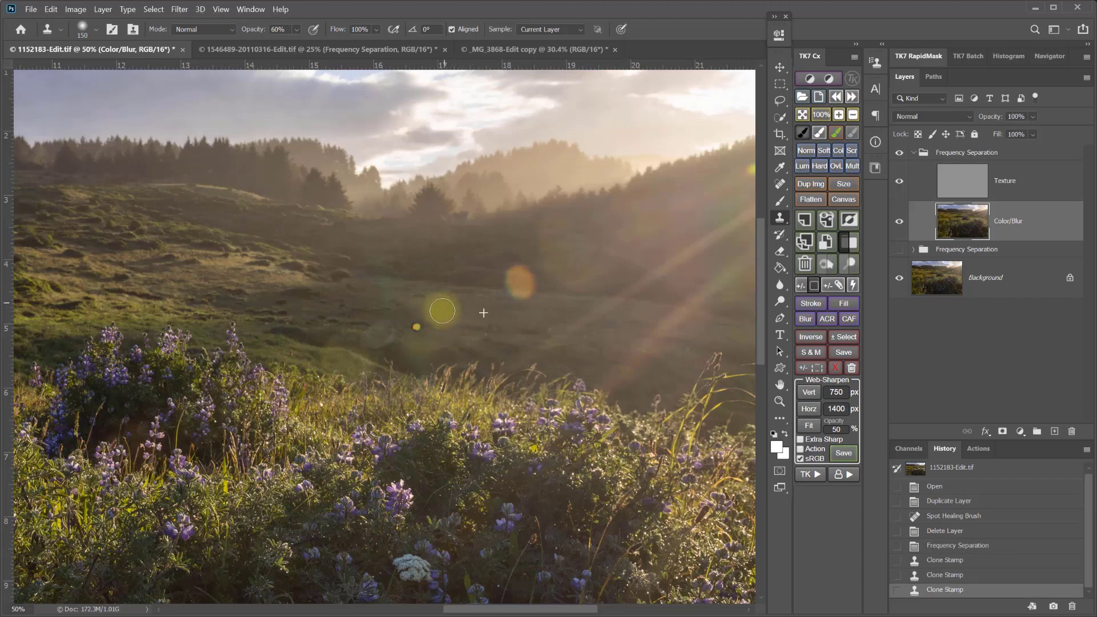
{"action": "left_click", "coordinate": [444, 338]}
{"action": "left_click", "coordinate": [437, 334]}
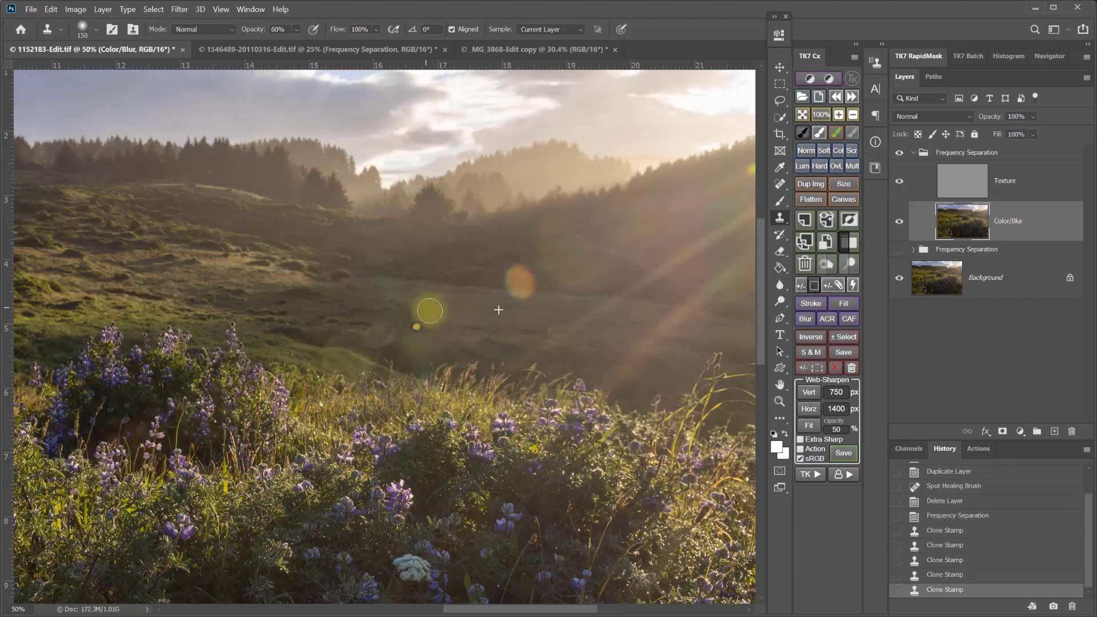
{"action": "left_click", "coordinate": [421, 329]}
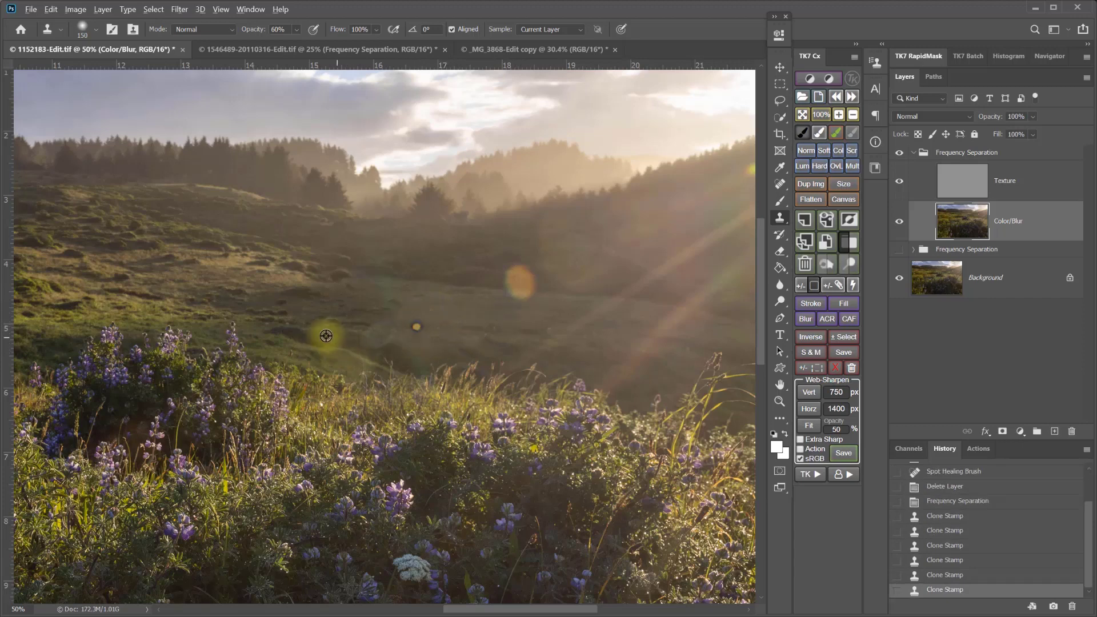
- Resample clean meadow sources and clone over the remaining glow around the dot
{"action": "left_click", "coordinate": [311, 320], "text": "alt"}
{"action": "mouse_move", "coordinate": [372, 331]}
{"action": "left_mouse_down"}
{"action": "mouse_move", "coordinate": [392, 333]}
{"action": "mouse_move", "coordinate": [387, 294]}
{"action": "mouse_move", "coordinate": [411, 295]}
{"action": "left_mouse_up"}
{"action": "left_click", "coordinate": [427, 240], "text": "alt"}
{"action": "left_click_drag", "start_coordinate": [372, 235], "coordinate": [381, 280]}
{"action": "left_click", "coordinate": [514, 325], "text": "alt"}
{"action": "mouse_move", "coordinate": [443, 349]}
{"action": "left_mouse_down"}
{"action": "mouse_move", "coordinate": [404, 355]}
{"action": "mouse_move", "coordinate": [375, 336]}
{"action": "mouse_move", "coordinate": [380, 319]}
{"action": "mouse_move", "coordinate": [373, 343]}
{"action": "mouse_move", "coordinate": [395, 322]}
{"action": "left_mouse_up"}
{"action": "left_click", "coordinate": [512, 326], "text": "alt"}
{"action": "left_click", "coordinate": [365, 317], "text": "alt"}
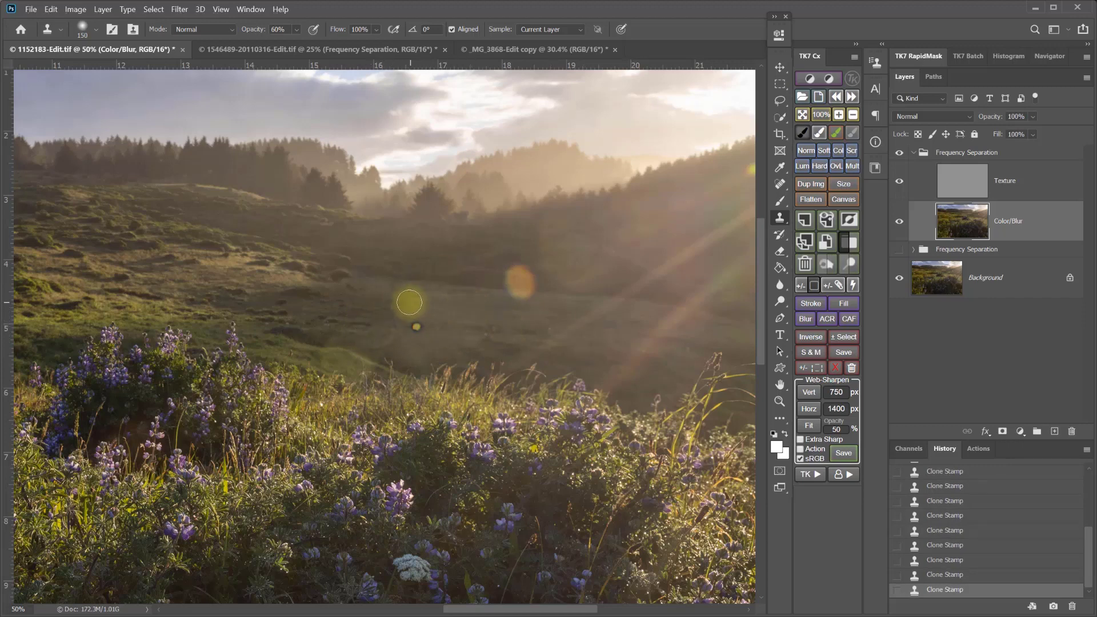
- Toggle the Frequency Separation group on and off to compare with the original
{"action": "left_click", "coordinate": [899, 156]}
{"action": "left_click", "coordinate": [901, 155]}
{"action": "left_click", "coordinate": [901, 156]}
{"action": "left_click", "coordinate": [902, 157]}
{"action": "left_click", "coordinate": [900, 156]}
{"action": "left_click", "coordinate": [901, 156]}
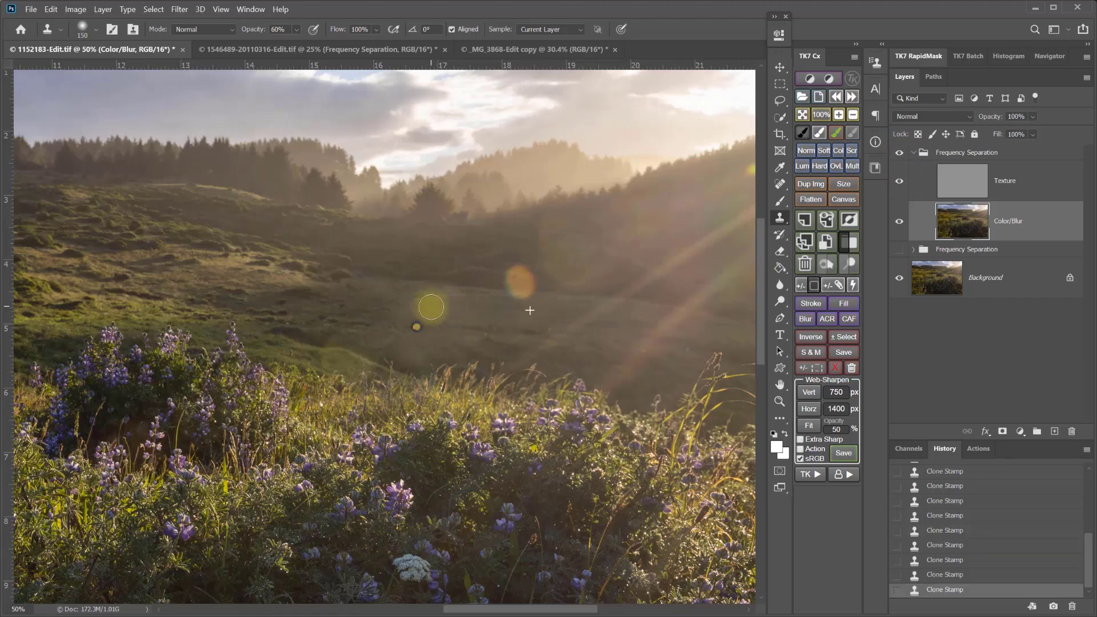
- Clone one more meadow patch, then clone texture over the flare dot at 100% opacity
{"action": "left_click", "coordinate": [422, 336]}
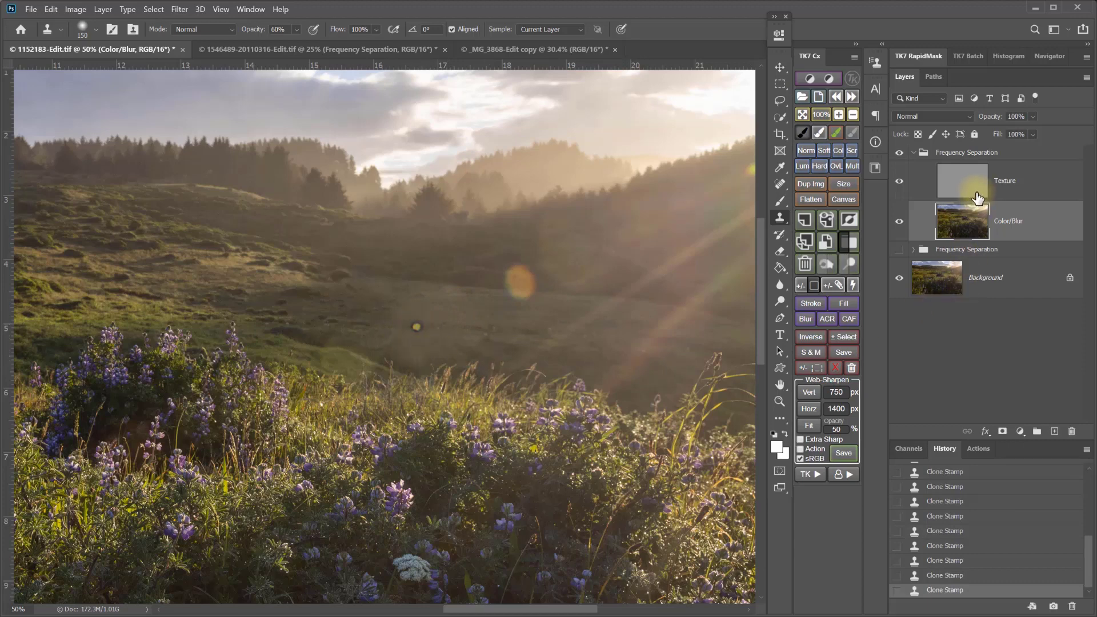
{"action": "left_click", "coordinate": [970, 186]}
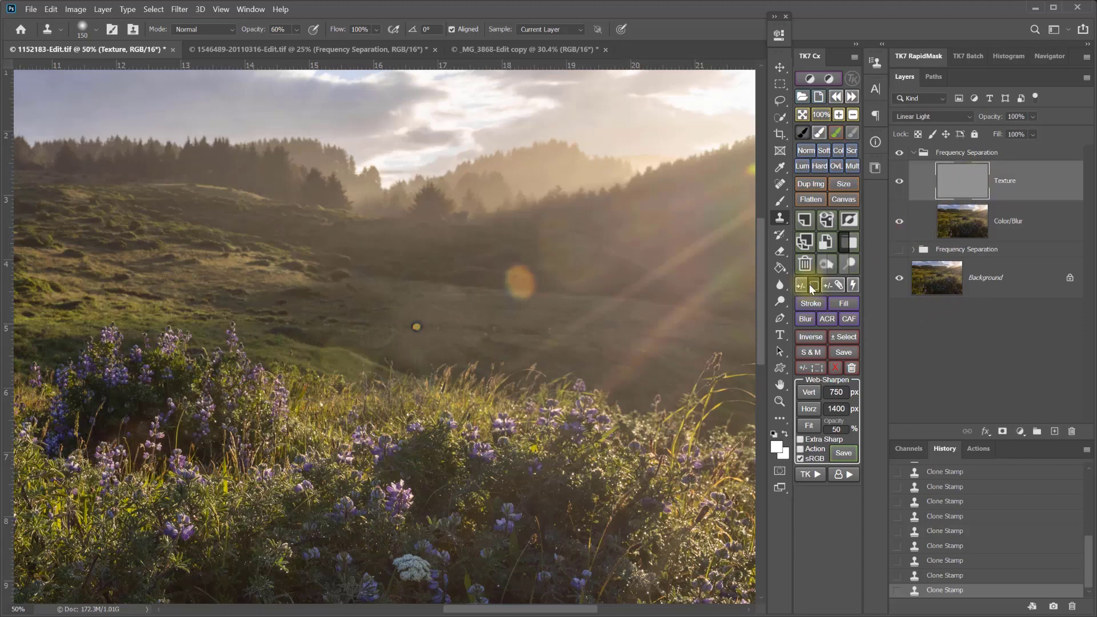
{"action": "left_click", "coordinate": [475, 311], "text": "alt"}
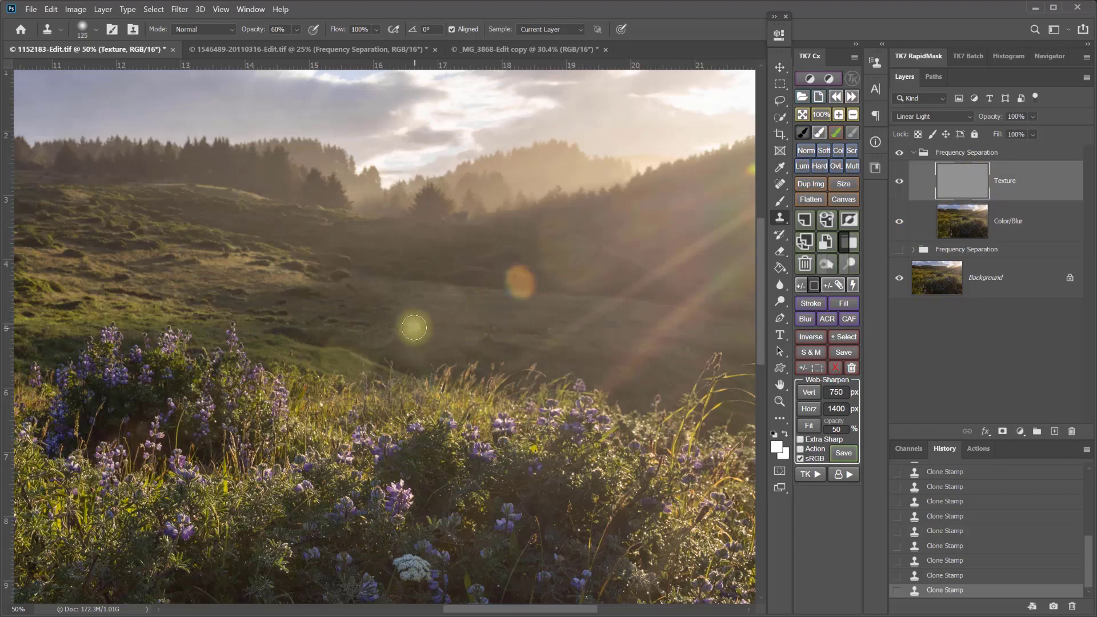
{"action": "key", "text": "0"}
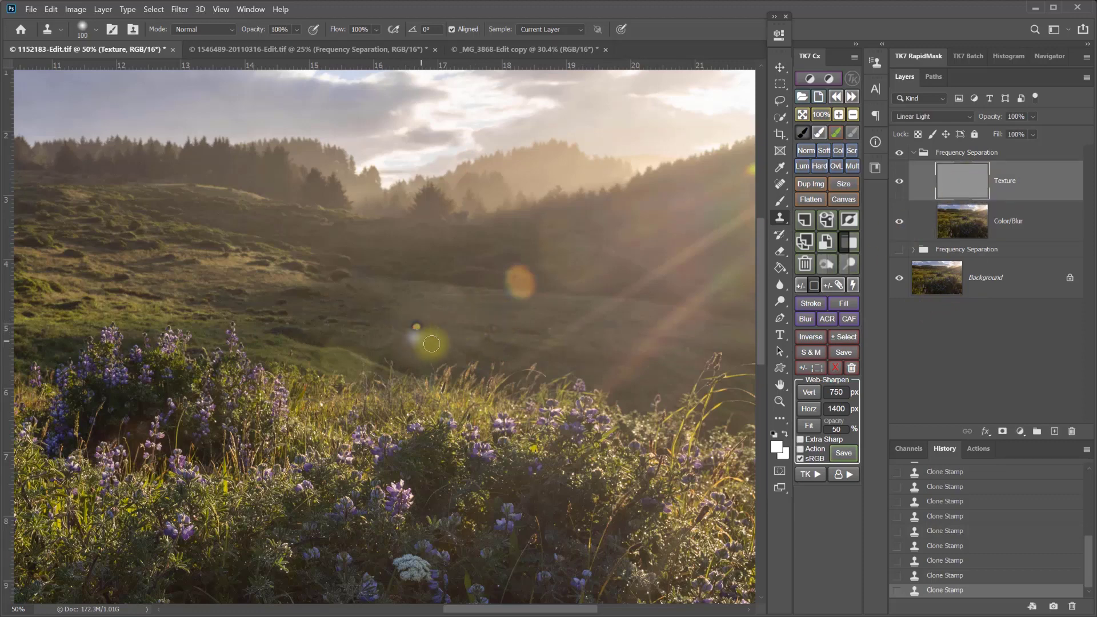
{"action": "mouse_move", "coordinate": [419, 326]}
{"action": "left_mouse_down"}
{"action": "mouse_move", "coordinate": [427, 312]}
{"action": "mouse_move", "coordinate": [369, 337]}
{"action": "mouse_move", "coordinate": [392, 321]}
{"action": "mouse_move", "coordinate": [372, 335]}
{"action": "mouse_move", "coordinate": [380, 343]}
{"action": "mouse_move", "coordinate": [522, 313]}
{"action": "mouse_move", "coordinate": [411, 326]}
{"action": "left_mouse_up"}
{"action": "left_click", "coordinate": [854, 244]}
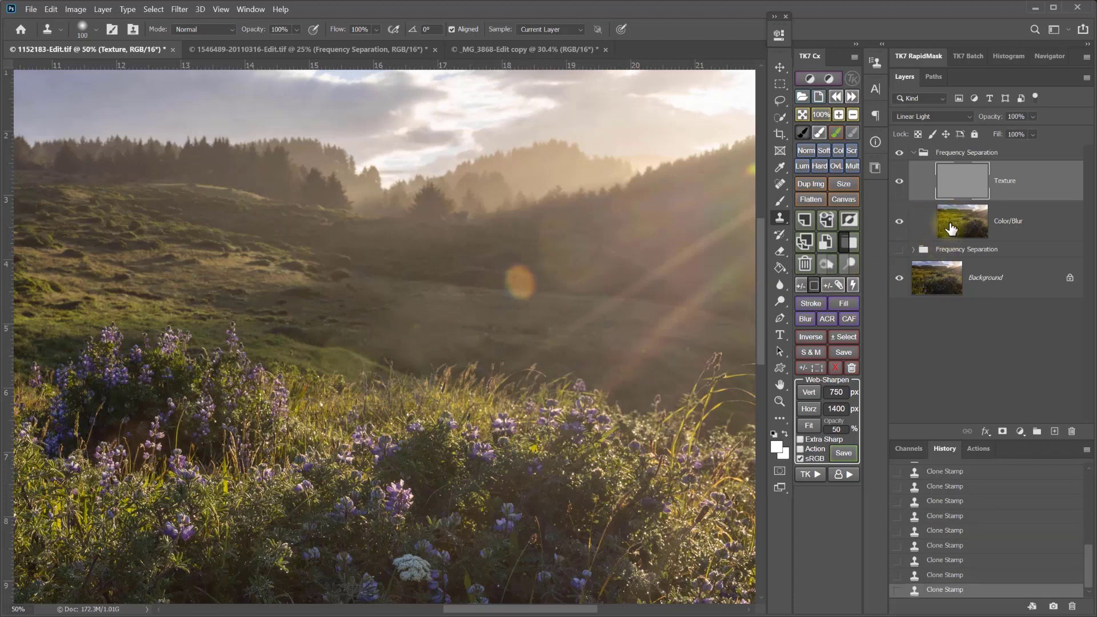
- Clone over the yellow flare spot on the Color/Blur layer and compare with the original
{"action": "left_click", "coordinate": [956, 226]}
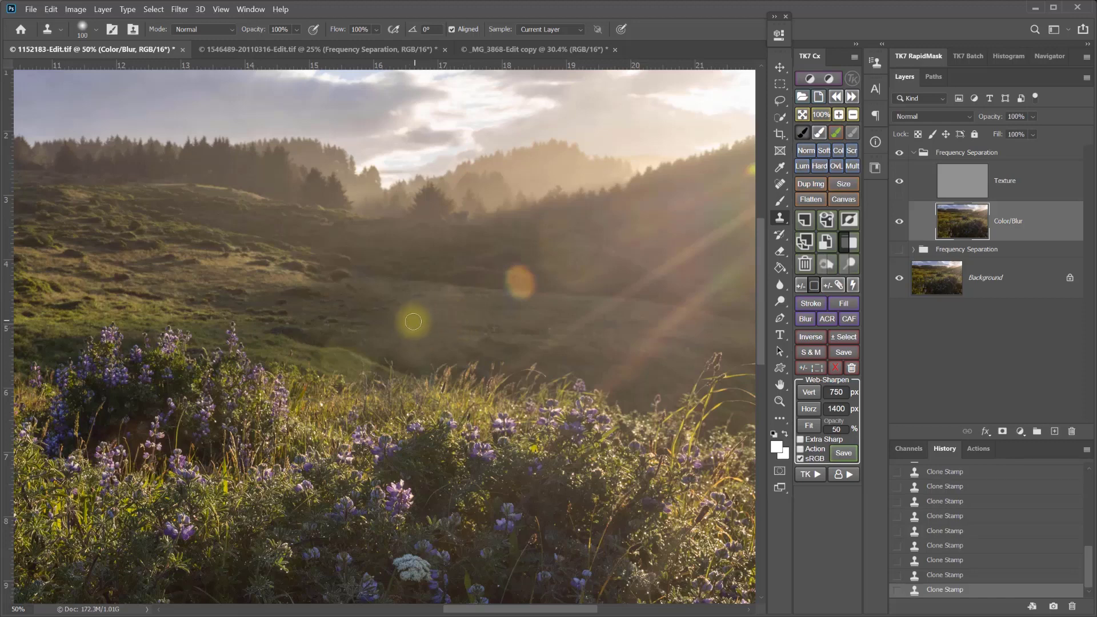
{"action": "left_click_drag", "start_coordinate": [414, 322], "coordinate": [412, 329]}
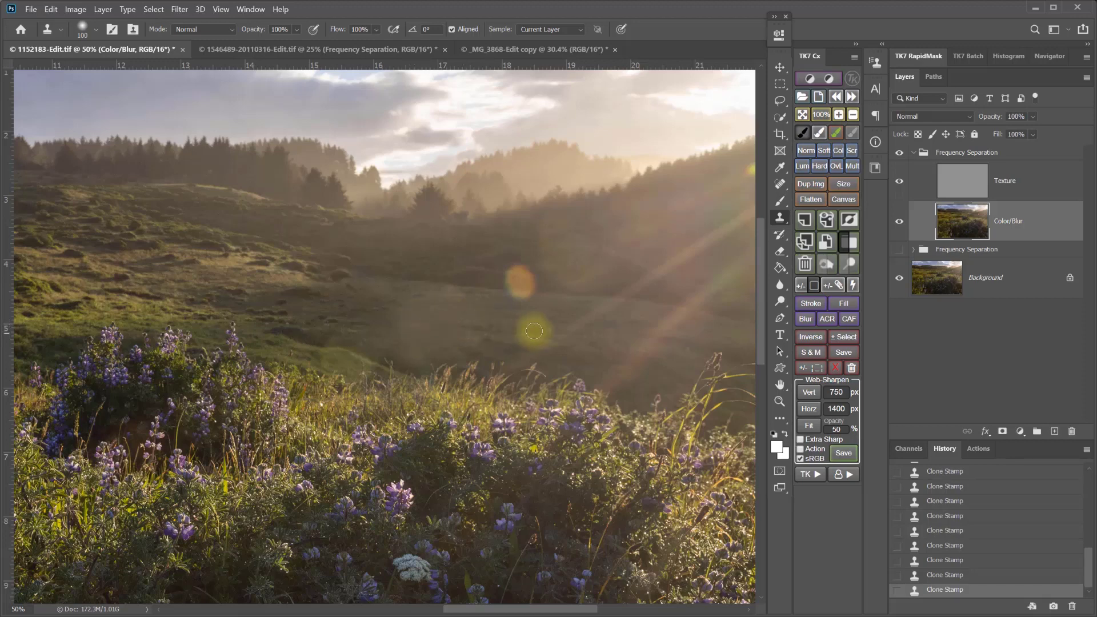
{"action": "left_click", "coordinate": [900, 153]}
{"action": "left_click", "coordinate": [900, 153]}
{"action": "left_click", "coordinate": [900, 153]}
{"action": "left_click", "coordinate": [900, 154]}
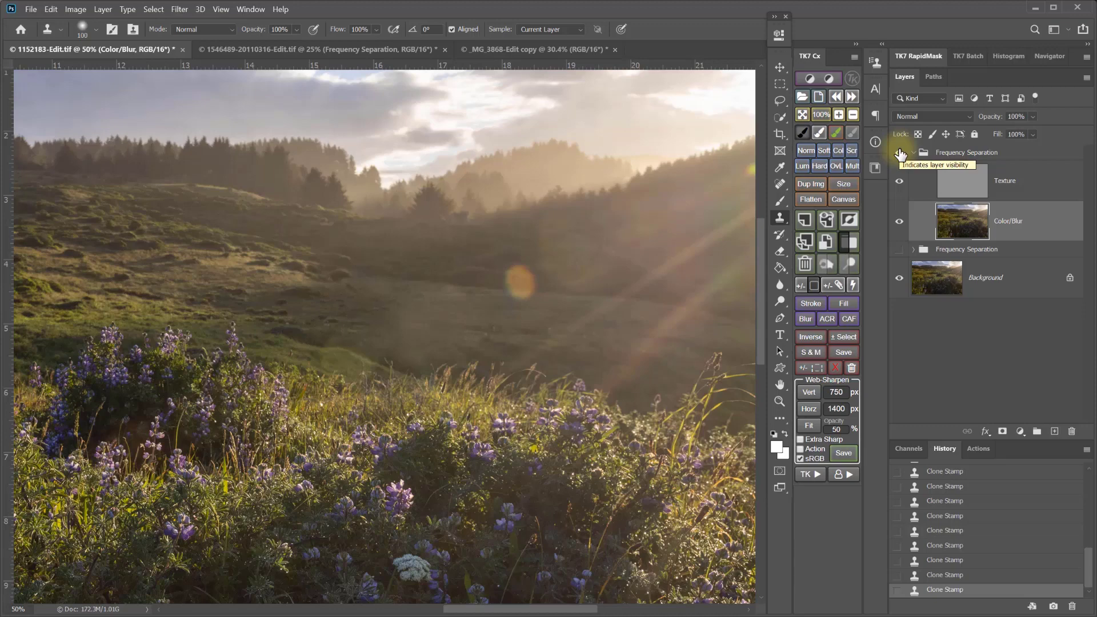
- Fit the lupine photo in view, collapse the upper group, and show the second Frequency Separation group
{"action": "key", "text": "ctrl+0"}
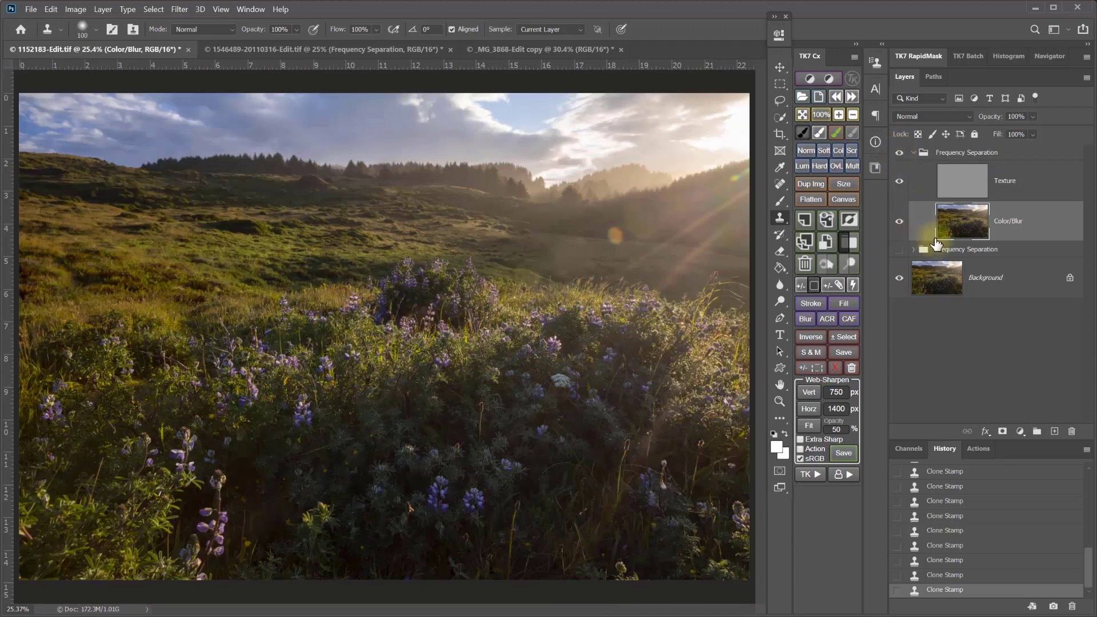
{"action": "left_click", "coordinate": [913, 152]}
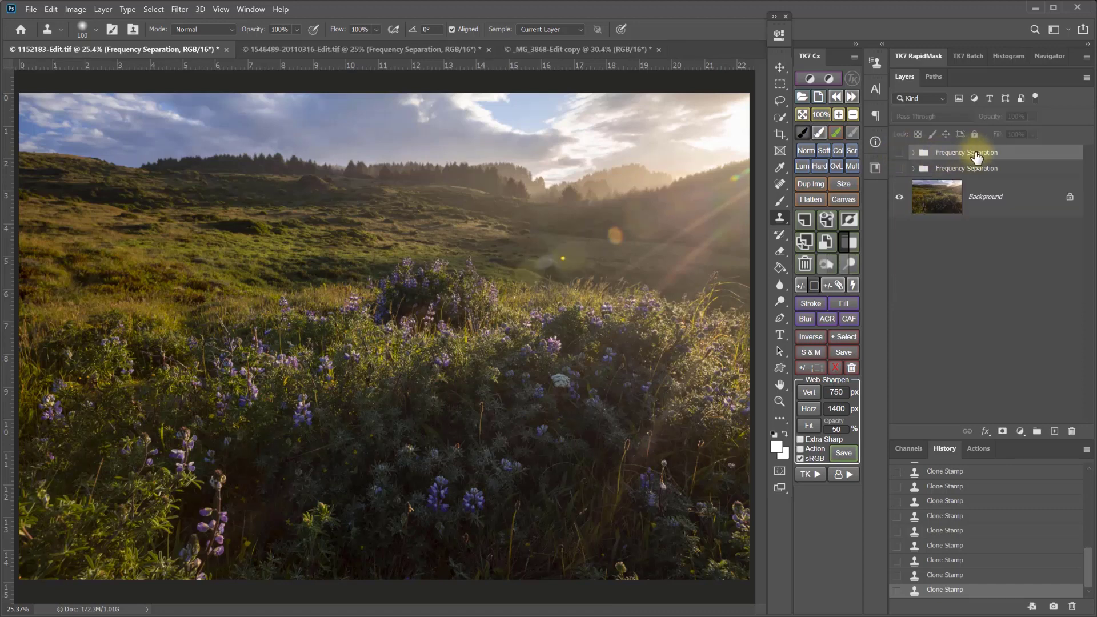
{"action": "left_click", "coordinate": [900, 170]}
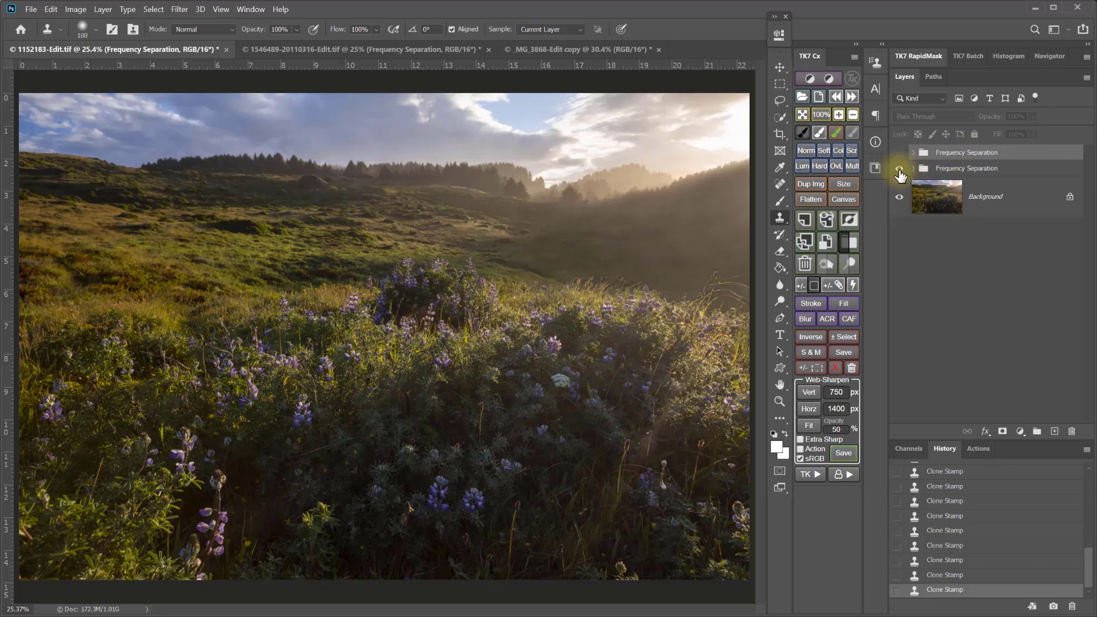
{"action": "left_click", "coordinate": [900, 169]}
{"action": "left_click", "coordinate": [900, 169]}
- Compare with the second group off and on, leave it on, and switch to the sand dune photo
{"action": "left_click", "coordinate": [900, 170]}
{"action": "left_click", "coordinate": [900, 169]}
{"action": "left_click", "coordinate": [900, 169]}
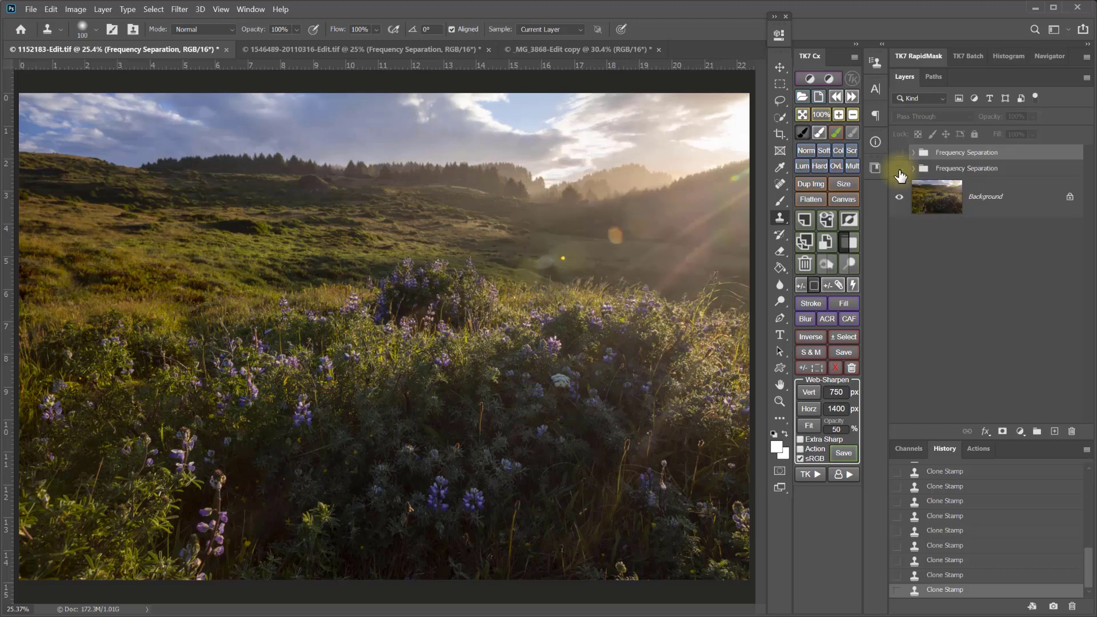
{"action": "left_click", "coordinate": [900, 169]}
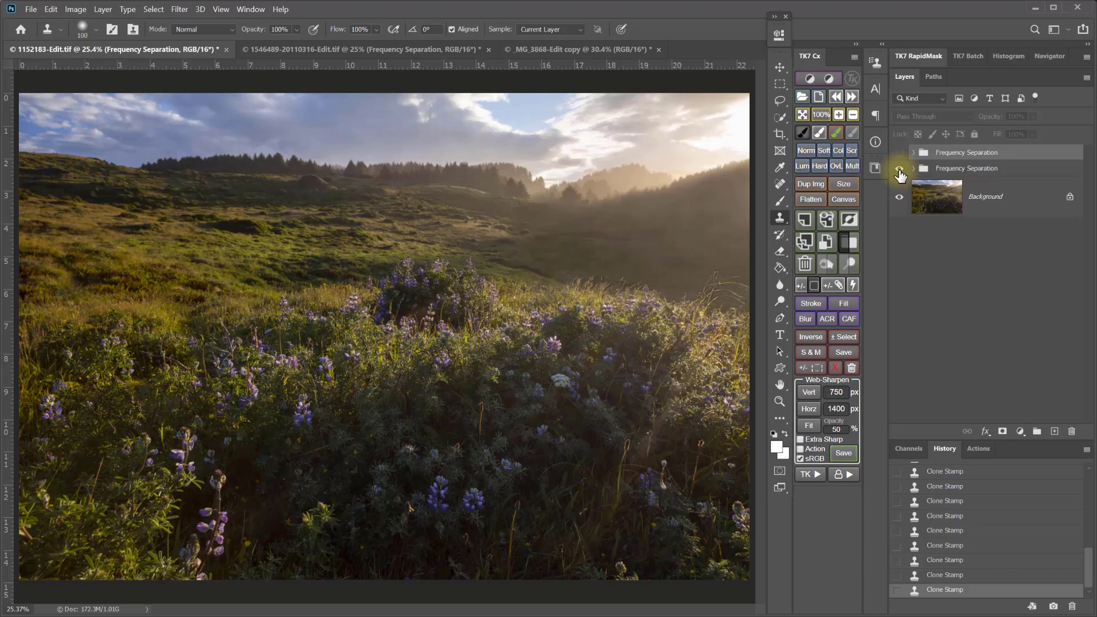
{"action": "left_click", "coordinate": [294, 49]}
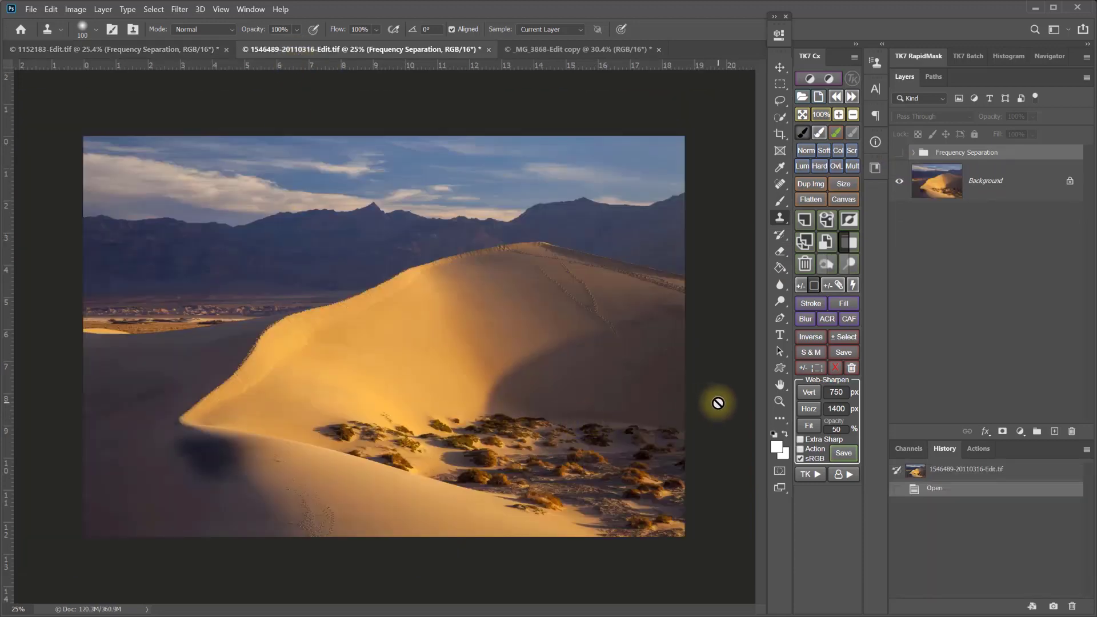
{"action": "key", "text": "ctrl+0"}
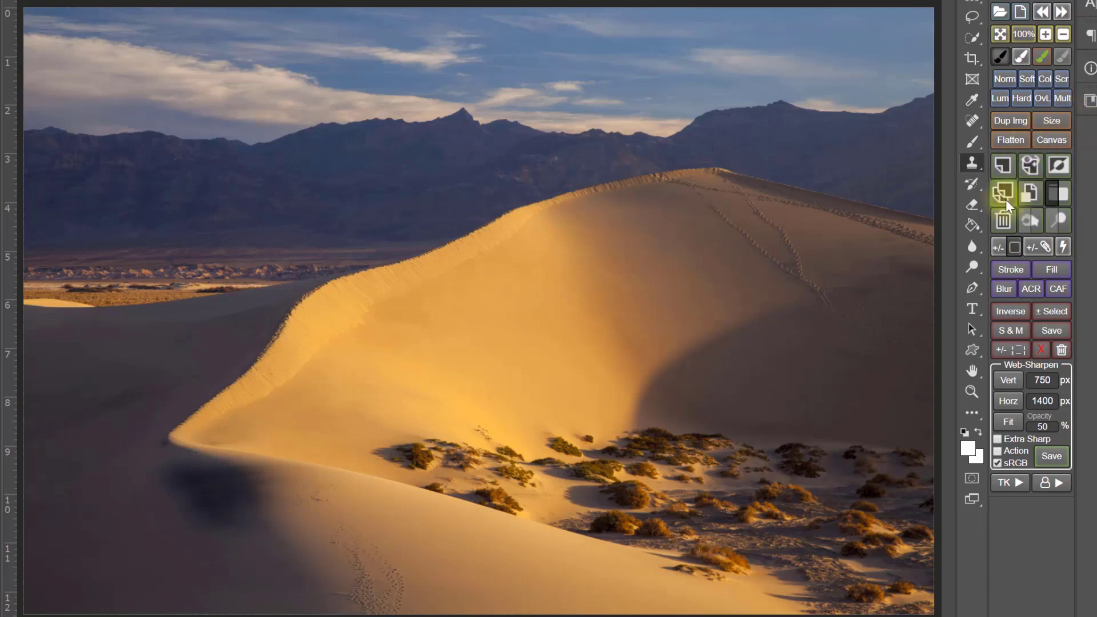
{"action": "left_click", "coordinate": [972, 121]}
{"action": "mouse_move", "coordinate": [312, 502]}
{"action": "left_mouse_down"}
{"action": "mouse_move", "coordinate": [358, 612]}
{"action": "mouse_move", "coordinate": [389, 605]}
{"action": "mouse_move", "coordinate": [369, 543]}
{"action": "mouse_move", "coordinate": [342, 516]}
{"action": "mouse_move", "coordinate": [372, 589]}
{"action": "left_mouse_up"}
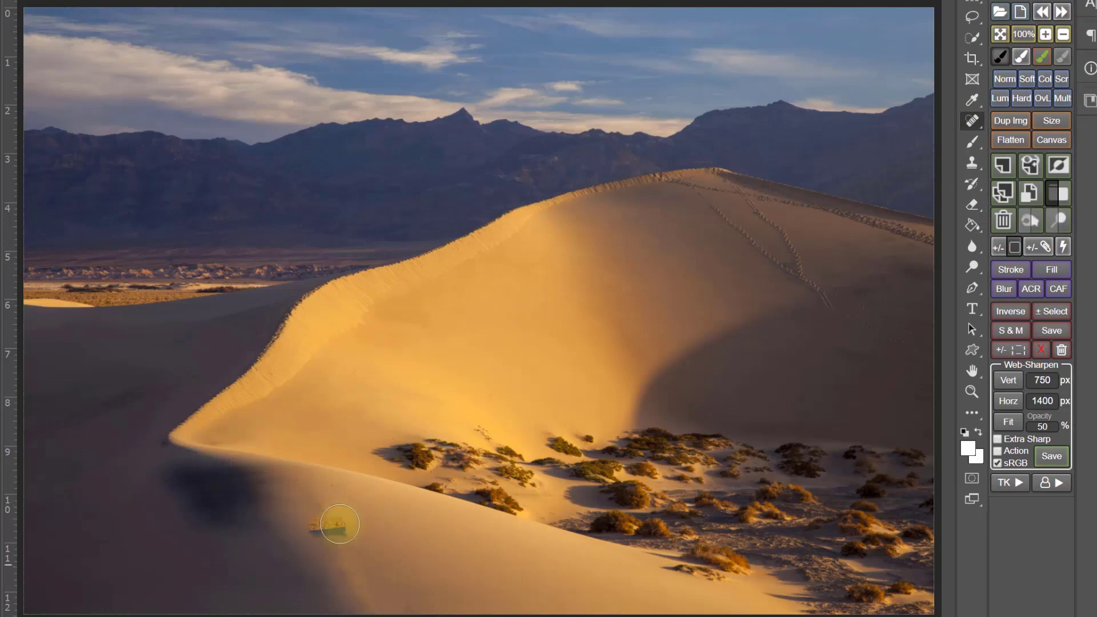
{"action": "key", "text": "ctrl+z"}
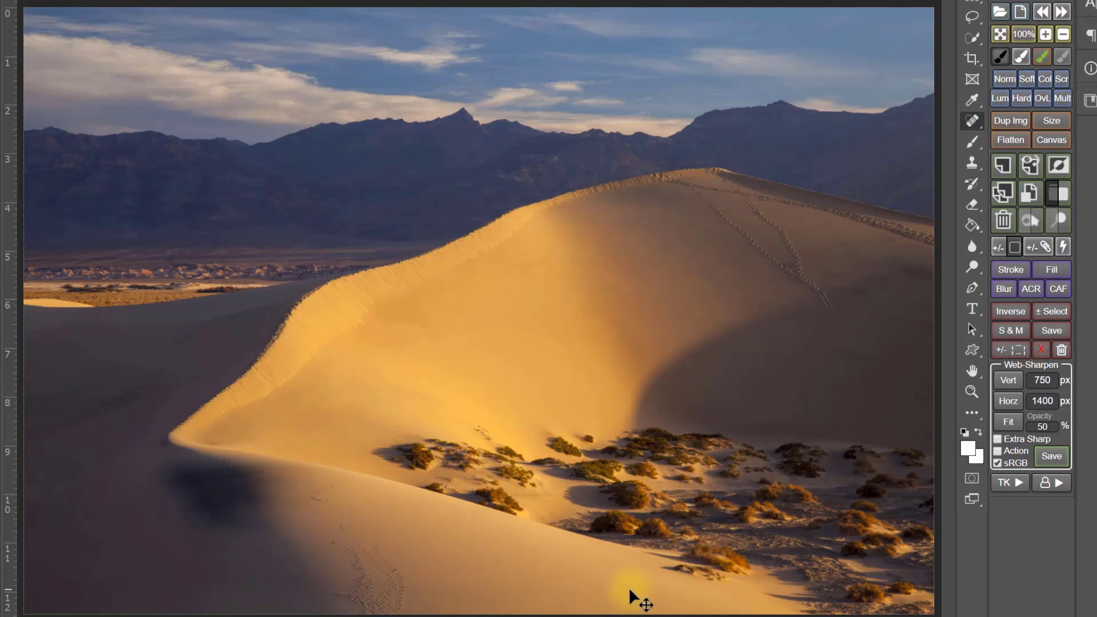
{"action": "left_click", "coordinate": [972, 163]}
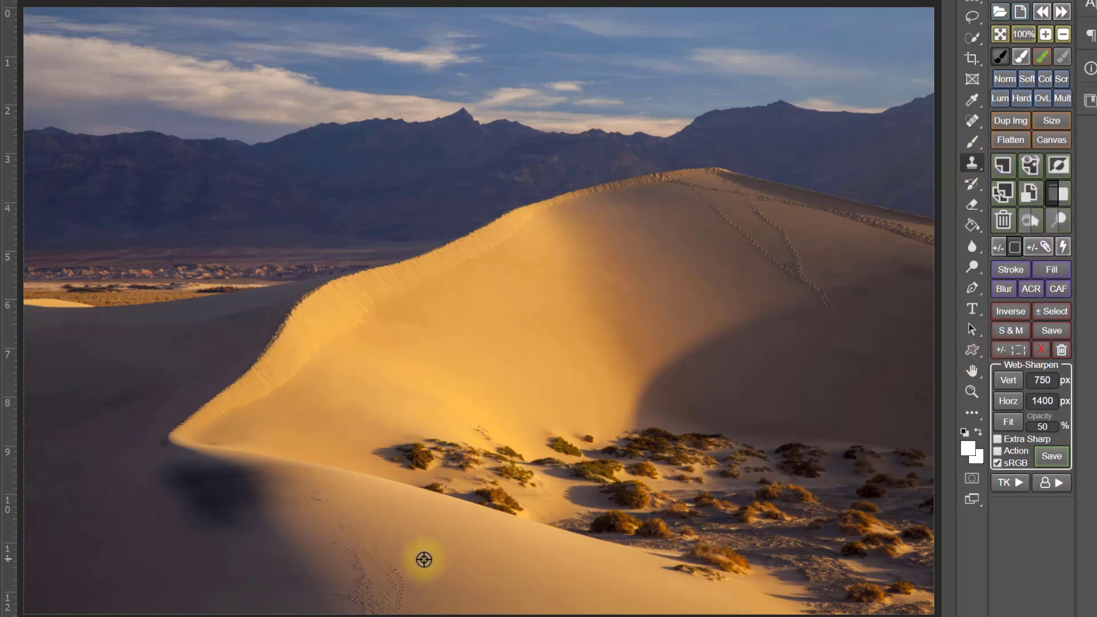
{"action": "left_click", "coordinate": [424, 560], "text": "alt"}
{"action": "left_click", "coordinate": [375, 544]}
{"action": "mouse_move", "coordinate": [353, 542]}
{"action": "left_mouse_down"}
{"action": "mouse_move", "coordinate": [364, 581]}
{"action": "mouse_move", "coordinate": [394, 590]}
{"action": "left_mouse_up"}
{"action": "left_click", "coordinate": [448, 549], "text": "alt"}
{"action": "left_click", "coordinate": [343, 557]}
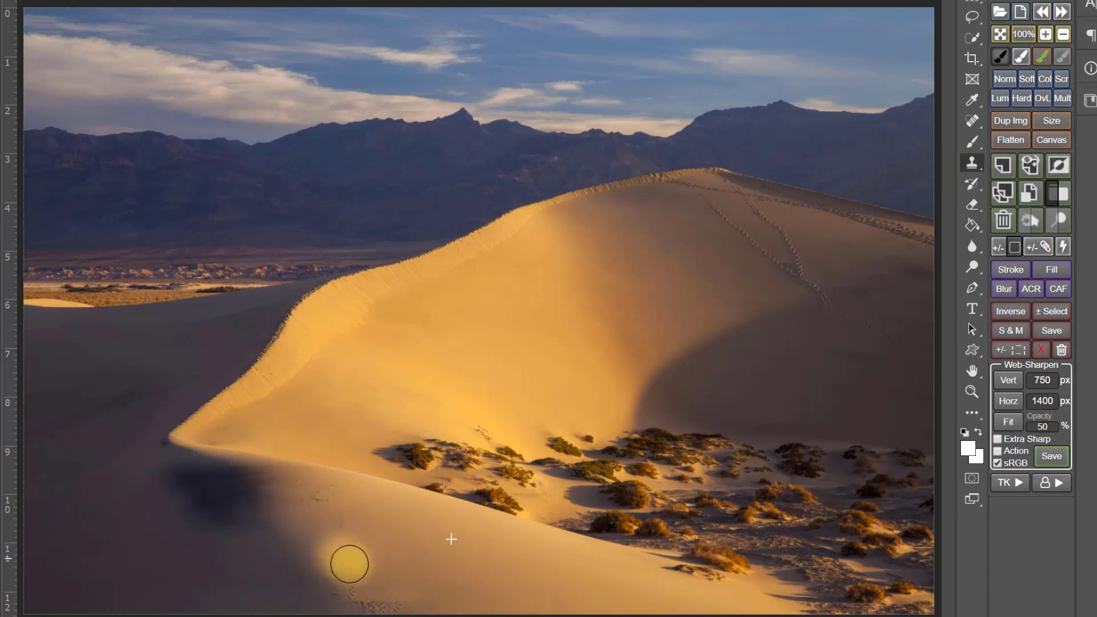
{"action": "left_click", "coordinate": [285, 505], "text": "alt"}
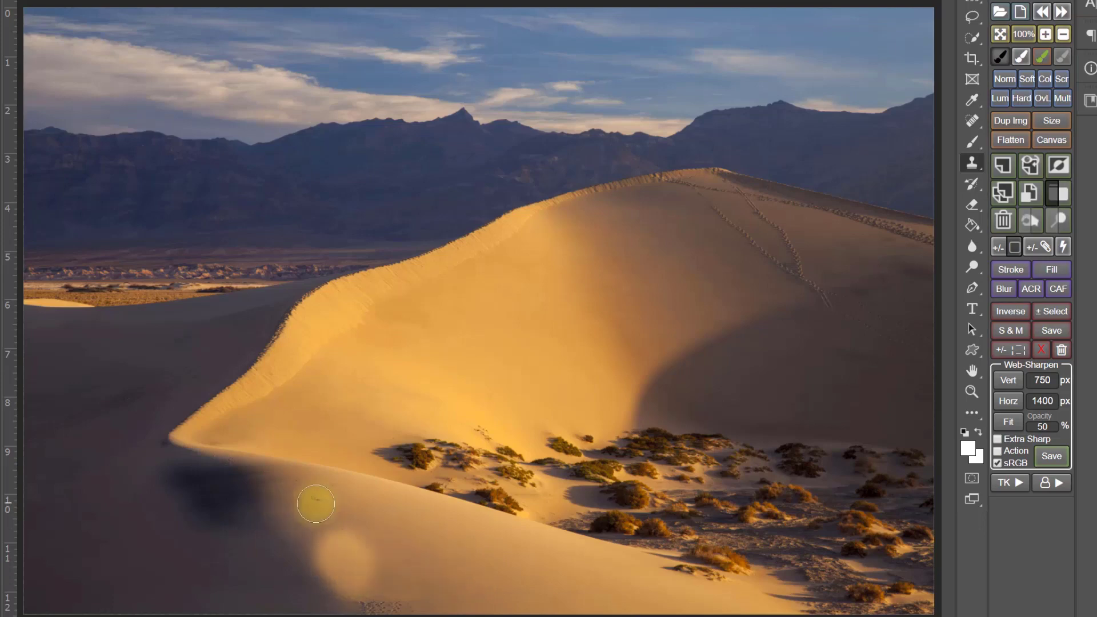
{"action": "left_click_drag", "start_coordinate": [314, 502], "coordinate": [321, 509]}
{"action": "left_click", "coordinate": [343, 524]}
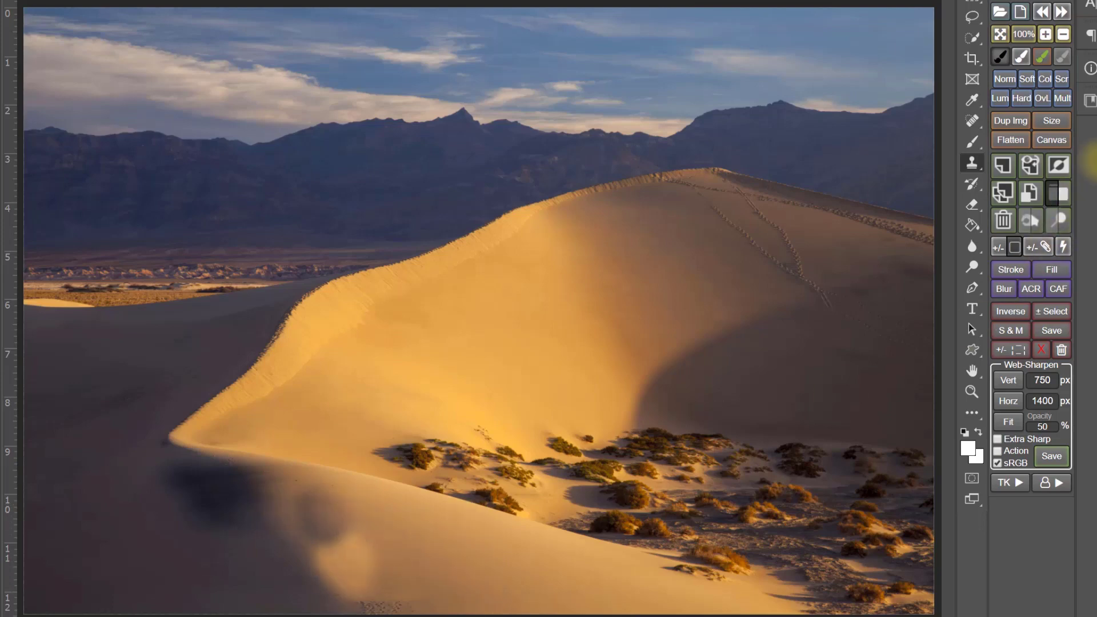
{"action": "key", "text": "F12"}
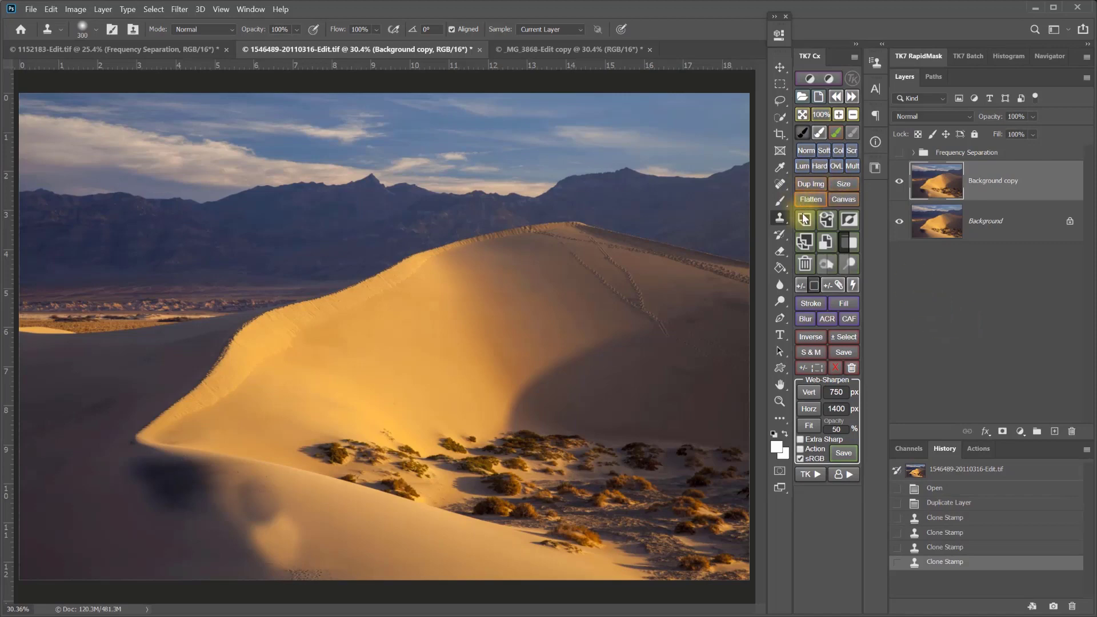
{"action": "left_click", "coordinate": [805, 267]}
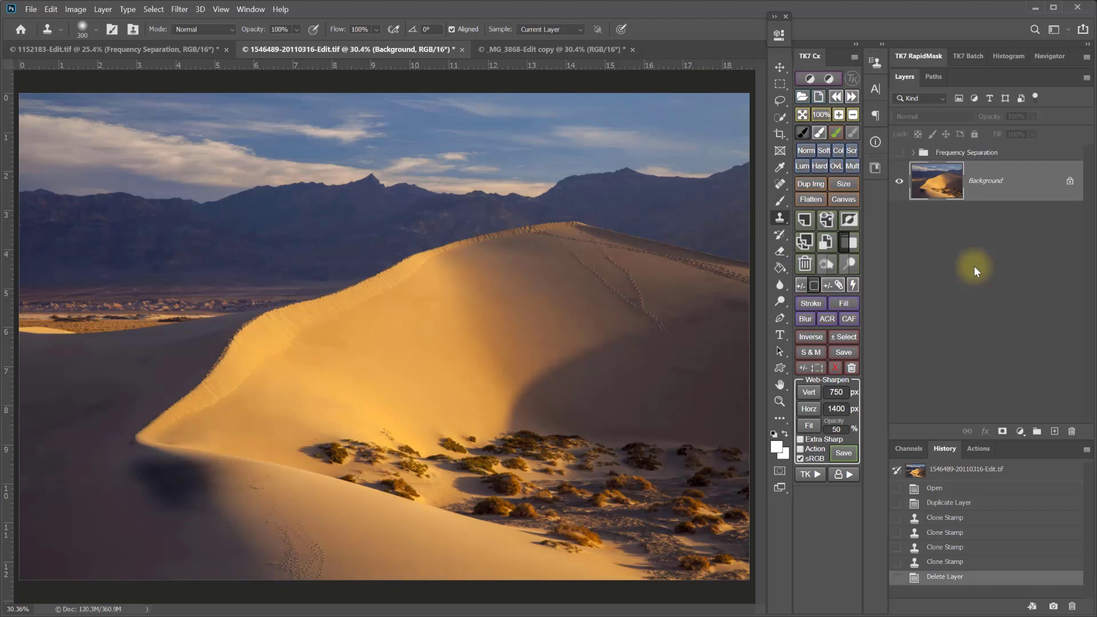
- Run Frequency Separation on the dune photo with a roughly 40-pixel Gaussian Blur
{"action": "left_click", "coordinate": [818, 476]}
{"action": "left_click", "coordinate": [836, 195]}
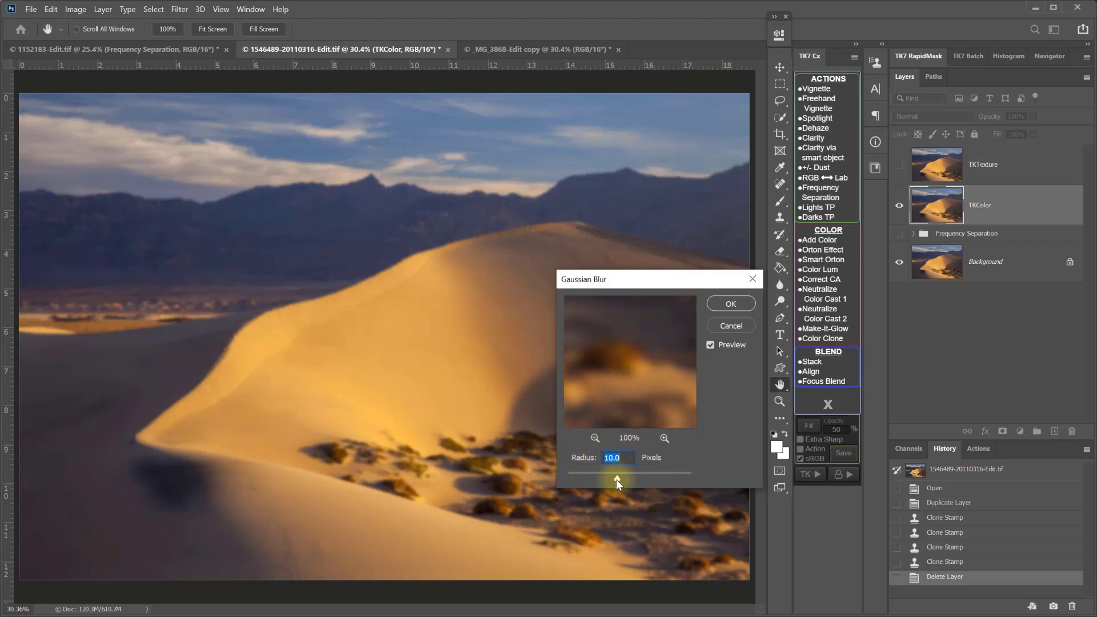
{"action": "key", "text": "ctrl+plus"}
{"action": "key", "text": "ctrl+plus"}
{"action": "key", "text": "ctrl+plus"}
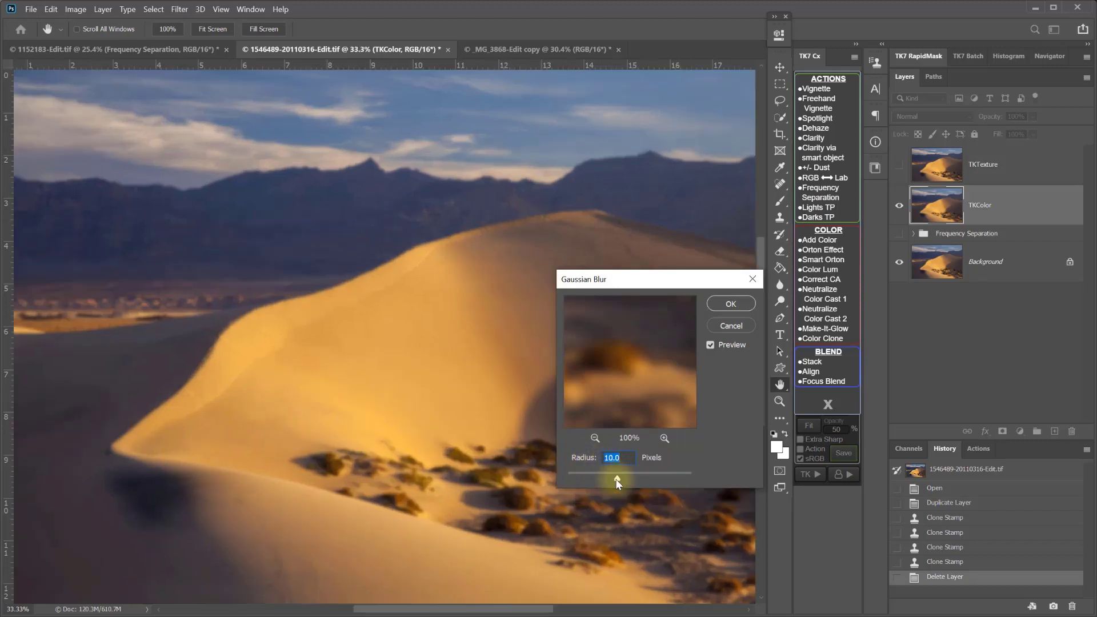
{"action": "left_click_drag", "start_coordinate": [245, 497], "coordinate": [343, 206]}
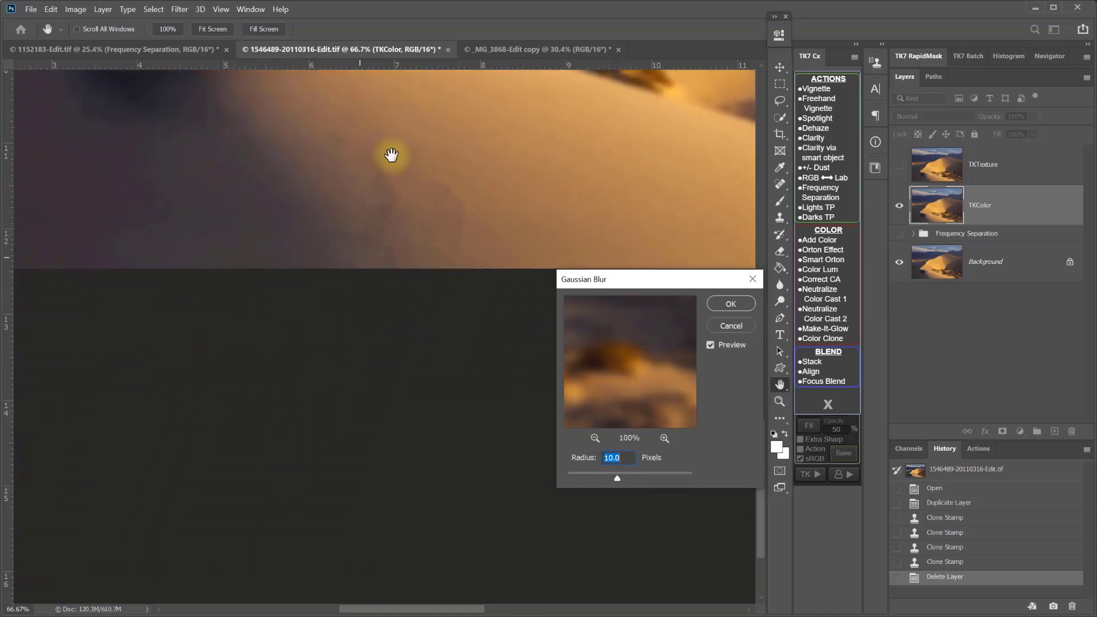
{"action": "left_click_drag", "start_coordinate": [392, 184], "coordinate": [355, 385]}
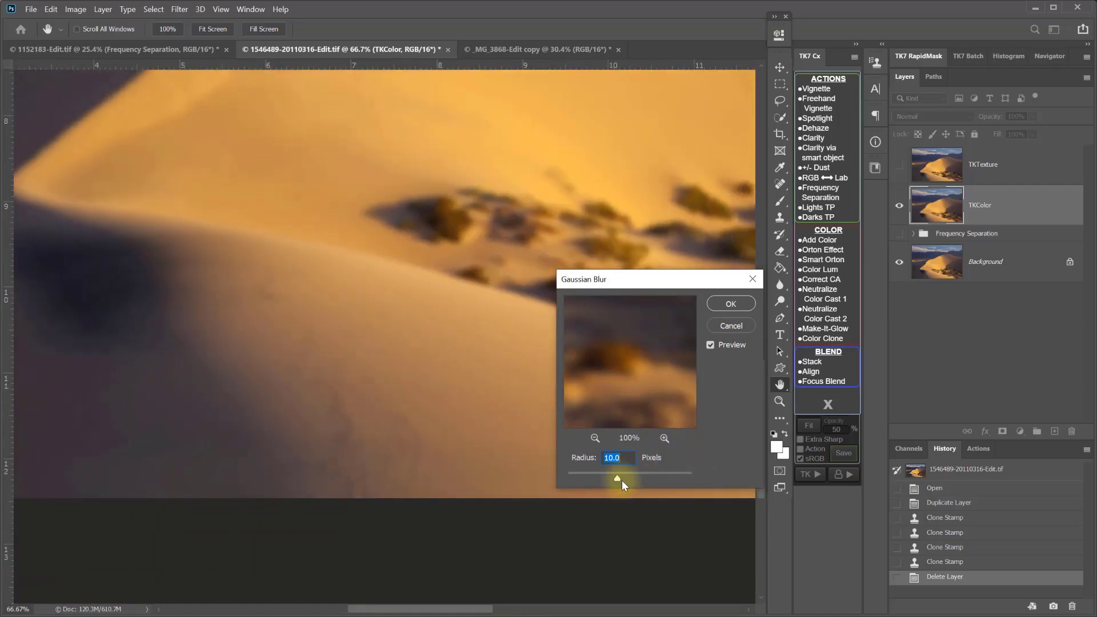
{"action": "left_click_drag", "start_coordinate": [624, 479], "coordinate": [632, 478]}
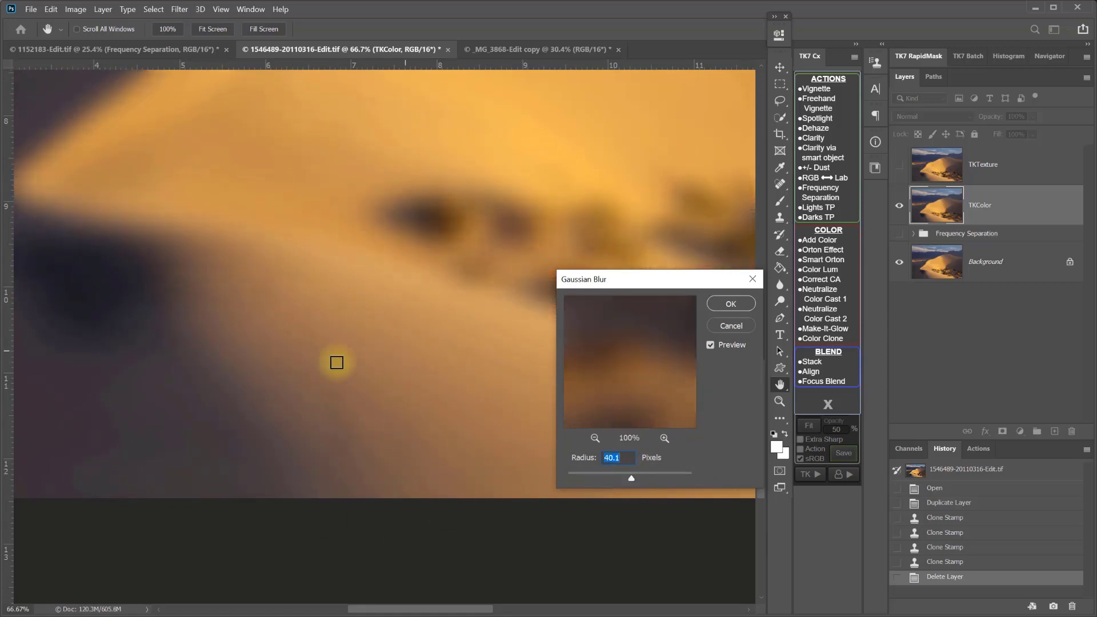
{"action": "left_click", "coordinate": [735, 305]}
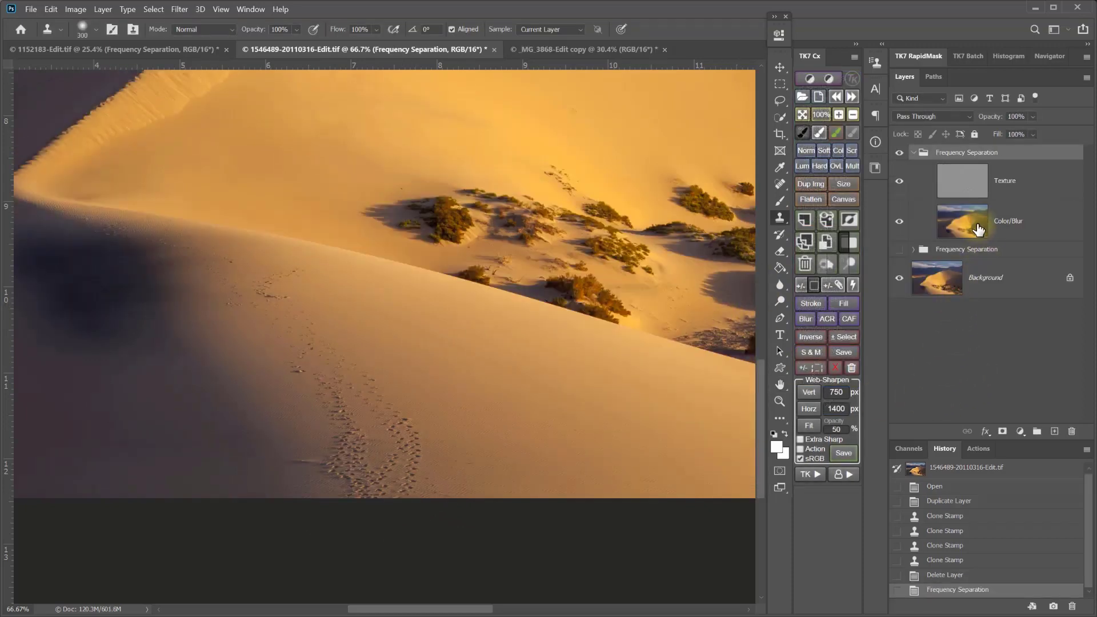
- On the Texture layer, clone clean sand over the right and lower footprint tracks
{"action": "left_click", "coordinate": [969, 186]}
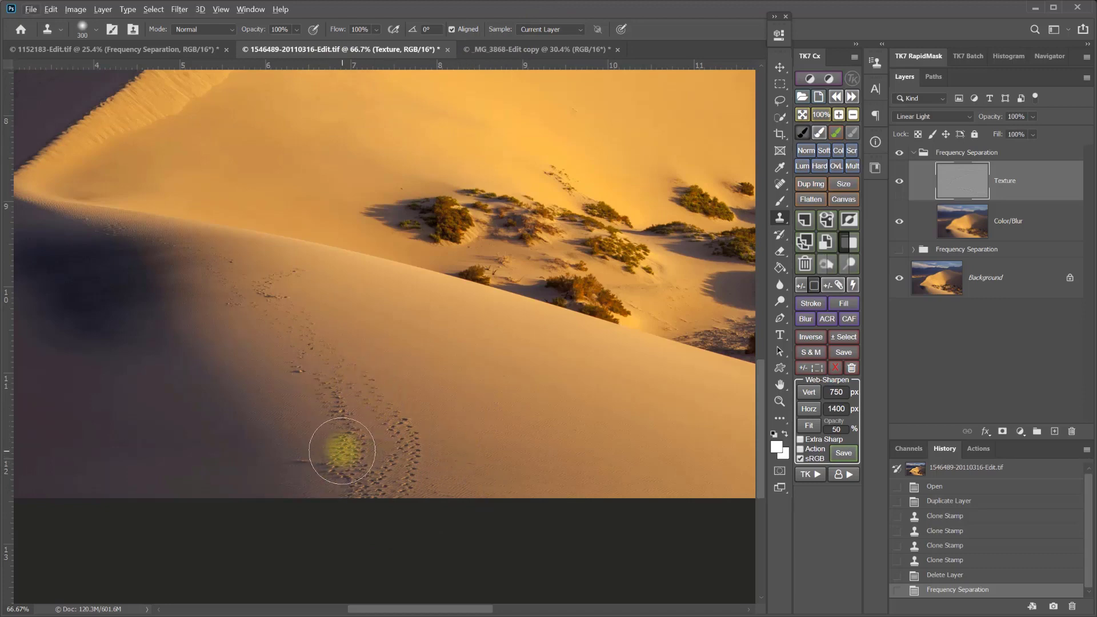
{"action": "left_click", "coordinate": [477, 434], "text": "alt"}
{"action": "mouse_move", "coordinate": [441, 441]}
{"action": "left_mouse_down"}
{"action": "mouse_move", "coordinate": [409, 434]}
{"action": "mouse_move", "coordinate": [404, 475]}
{"action": "mouse_move", "coordinate": [407, 466]}
{"action": "left_mouse_up"}
{"action": "left_click", "coordinate": [478, 400], "text": "alt"}
{"action": "left_click_drag", "start_coordinate": [392, 398], "coordinate": [367, 381]}
{"action": "left_click", "coordinate": [529, 440], "text": "alt"}
{"action": "mouse_move", "coordinate": [387, 448]}
{"action": "left_mouse_down"}
{"action": "mouse_move", "coordinate": [359, 457]}
{"action": "mouse_move", "coordinate": [385, 436]}
{"action": "mouse_move", "coordinate": [455, 426]}
{"action": "mouse_move", "coordinate": [367, 424]}
{"action": "mouse_move", "coordinate": [302, 372]}
{"action": "left_mouse_up"}
- Resample sand and clone over the remaining footprints higher up and along the lower dune
{"action": "left_click", "coordinate": [453, 424], "text": "alt"}
{"action": "left_click", "coordinate": [505, 379], "text": "alt"}
{"action": "mouse_move", "coordinate": [302, 320]}
{"action": "left_mouse_down"}
{"action": "mouse_move", "coordinate": [280, 299]}
{"action": "mouse_move", "coordinate": [250, 299]}
{"action": "mouse_move", "coordinate": [300, 305]}
{"action": "left_mouse_up"}
{"action": "left_click", "coordinate": [428, 406], "text": "alt"}
{"action": "left_click_drag", "start_coordinate": [316, 448], "coordinate": [331, 448]}
{"action": "left_click", "coordinate": [464, 381], "text": "alt"}
{"action": "left_click_drag", "start_coordinate": [355, 484], "coordinate": [537, 495]}
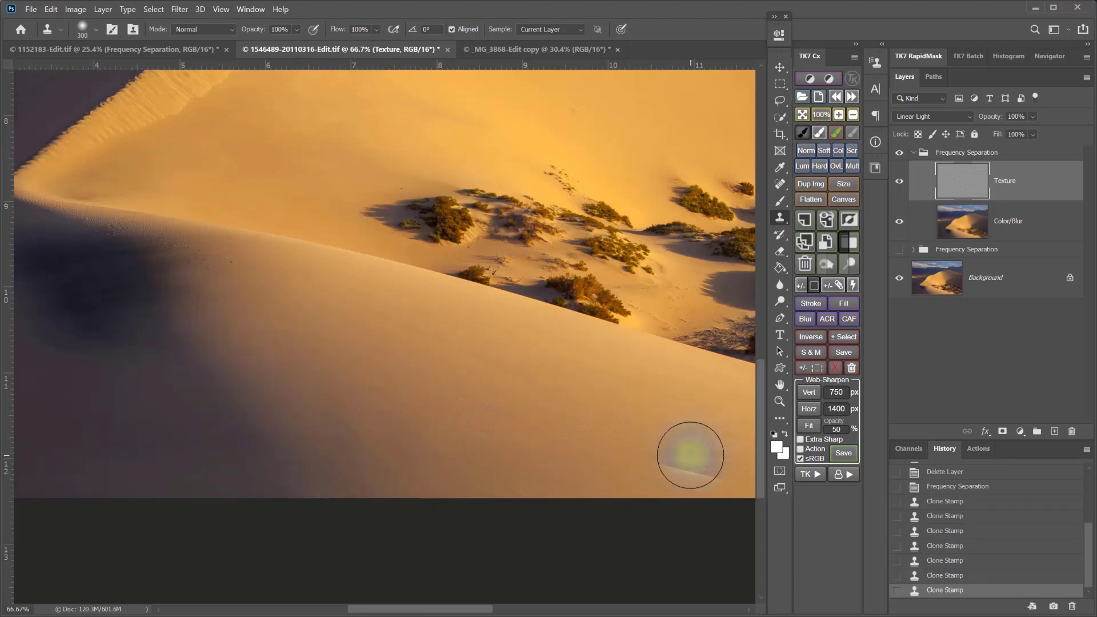
- Compare the cleaned dune against the original and fit the photo in view
{"action": "left_click", "coordinate": [901, 153]}
{"action": "left_click", "coordinate": [900, 153]}
{"action": "left_click", "coordinate": [901, 153]}
{"action": "left_click", "coordinate": [900, 153]}
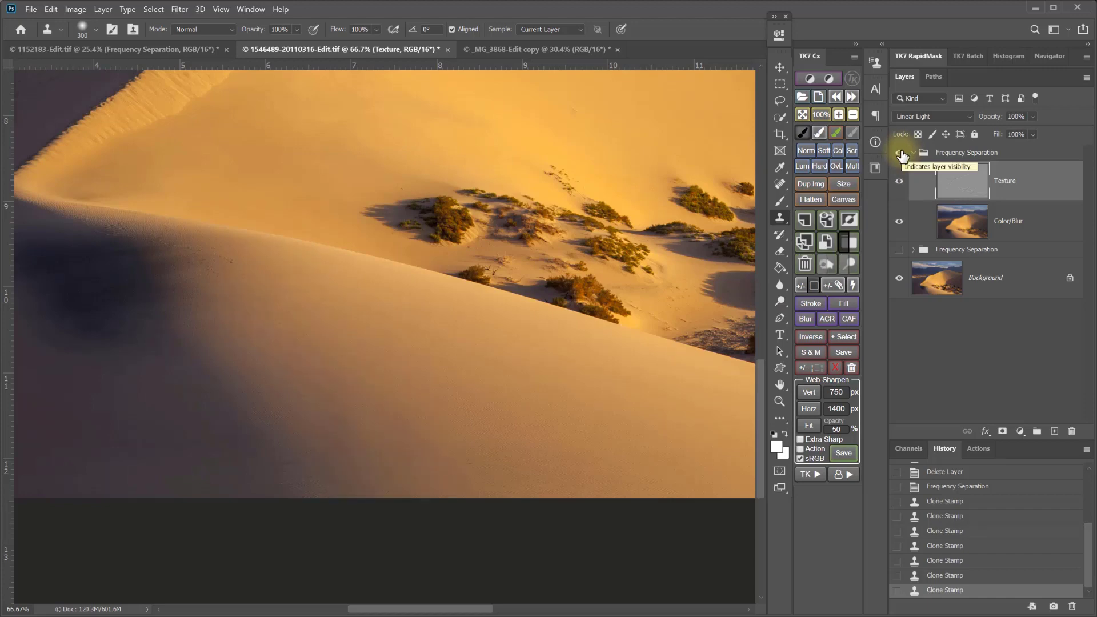
{"action": "key", "text": "ctrl+0"}
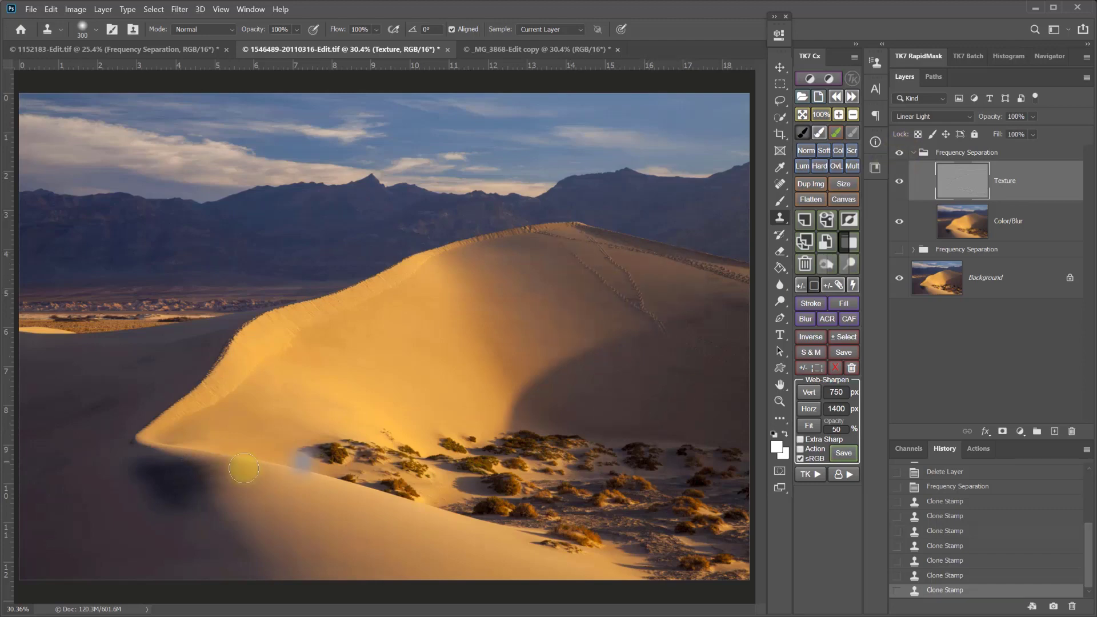
- Collapse the first Frequency Separation group and turn on the second group for the dune
{"action": "left_click", "coordinate": [901, 155]}
{"action": "left_click", "coordinate": [914, 153]}
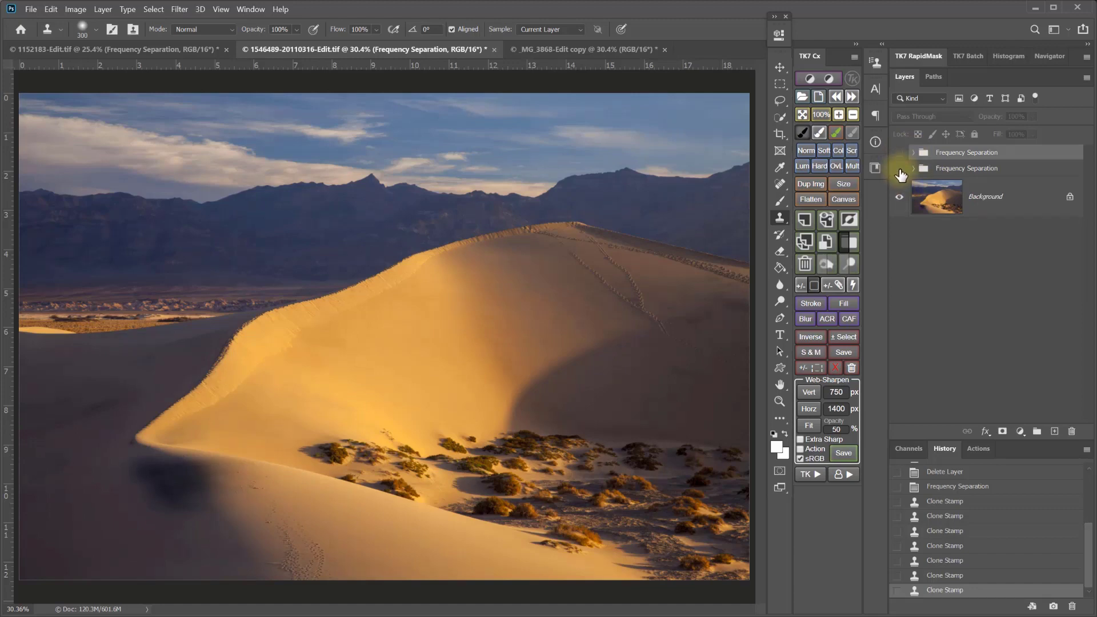
{"action": "left_click", "coordinate": [900, 169]}
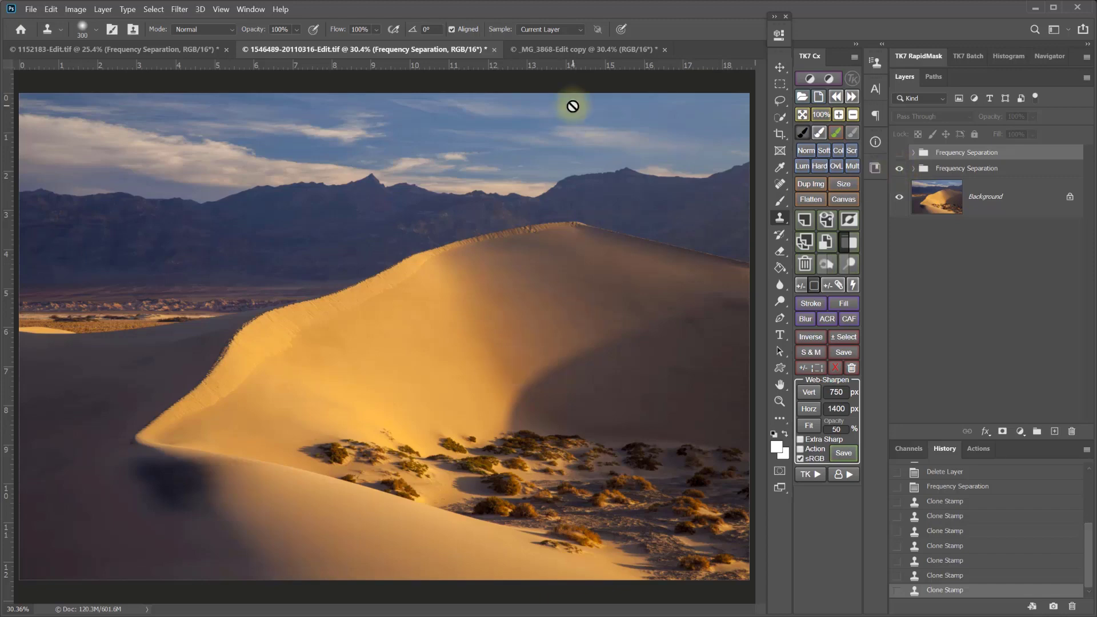
- Open the _MG_3868 doors photo at 100% around the painted '2' and shrink the brush
{"action": "left_click", "coordinate": [560, 53]}
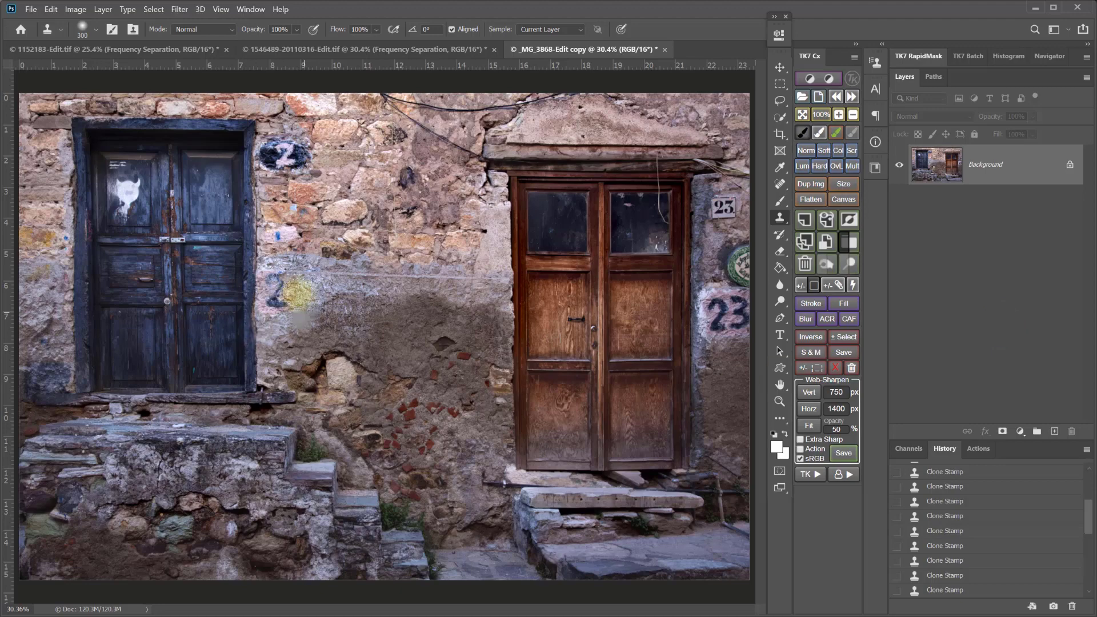
{"action": "key", "text": "ctrl+1"}
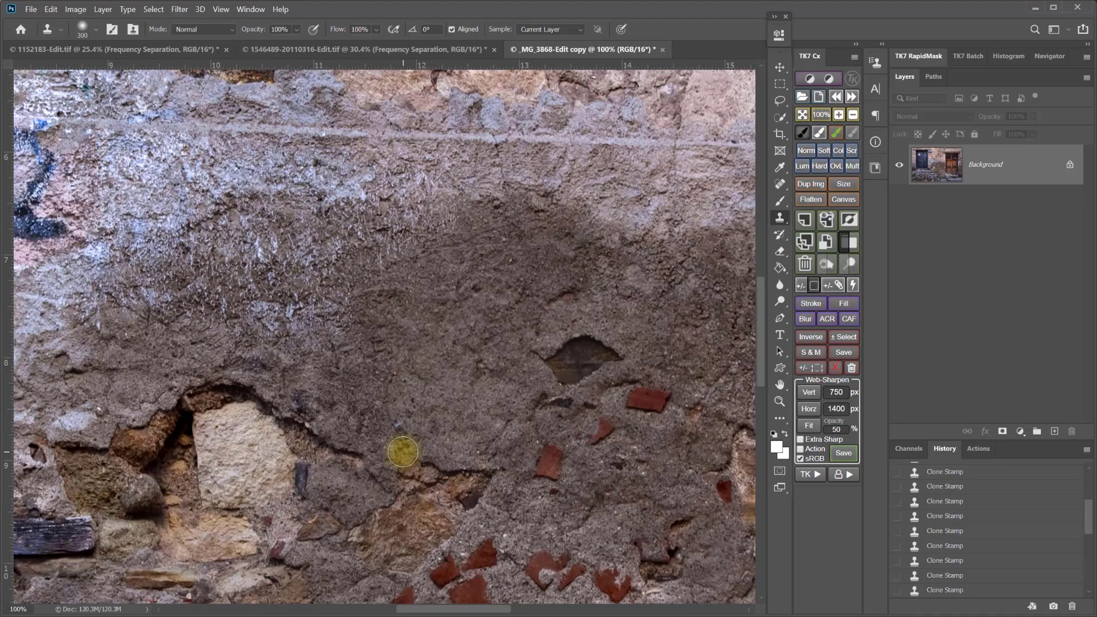
{"action": "mouse_move", "coordinate": [272, 324]}
{"action": "left_mouse_down"}
{"action": "mouse_move", "coordinate": [637, 478]}
{"action": "mouse_move", "coordinate": [563, 498]}
{"action": "left_mouse_up"}
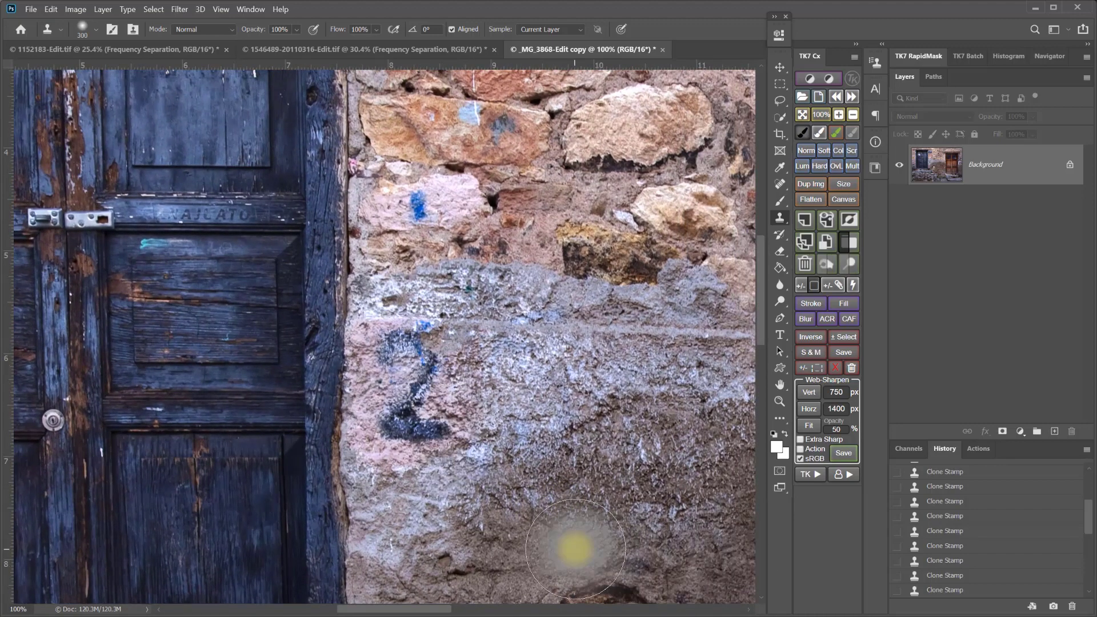
{"action": "key", "text": "bracketleft"}
{"action": "key", "text": "bracketleft"}
{"action": "key", "text": "bracketleft"}
{"action": "key", "text": "bracketleft"}
{"action": "key", "text": "bracketleft"}
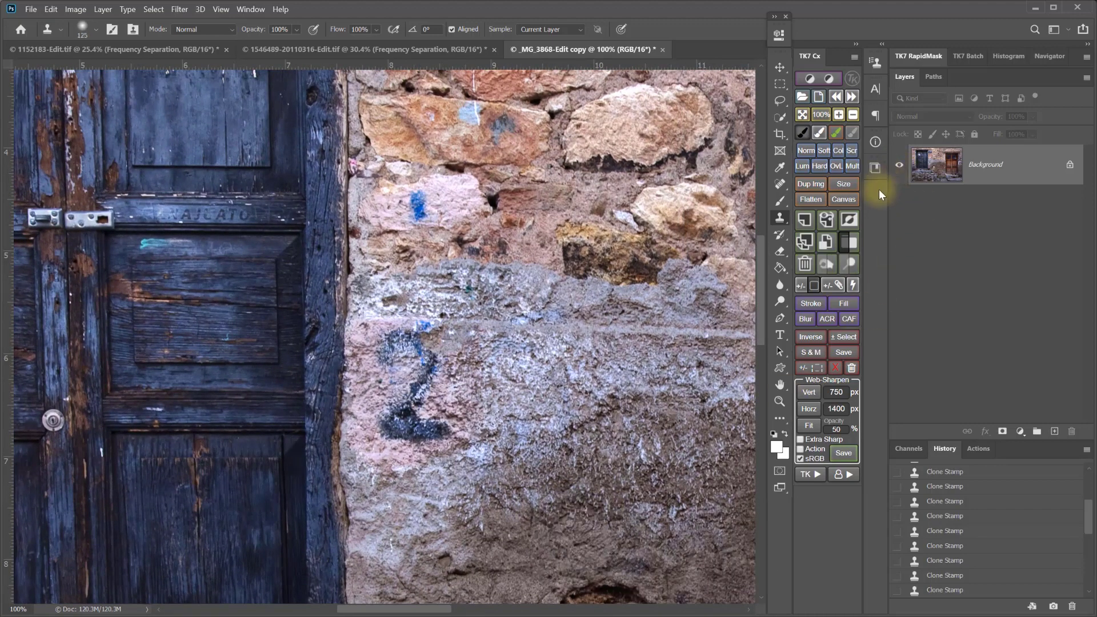
{"action": "left_click", "coordinate": [806, 244]}
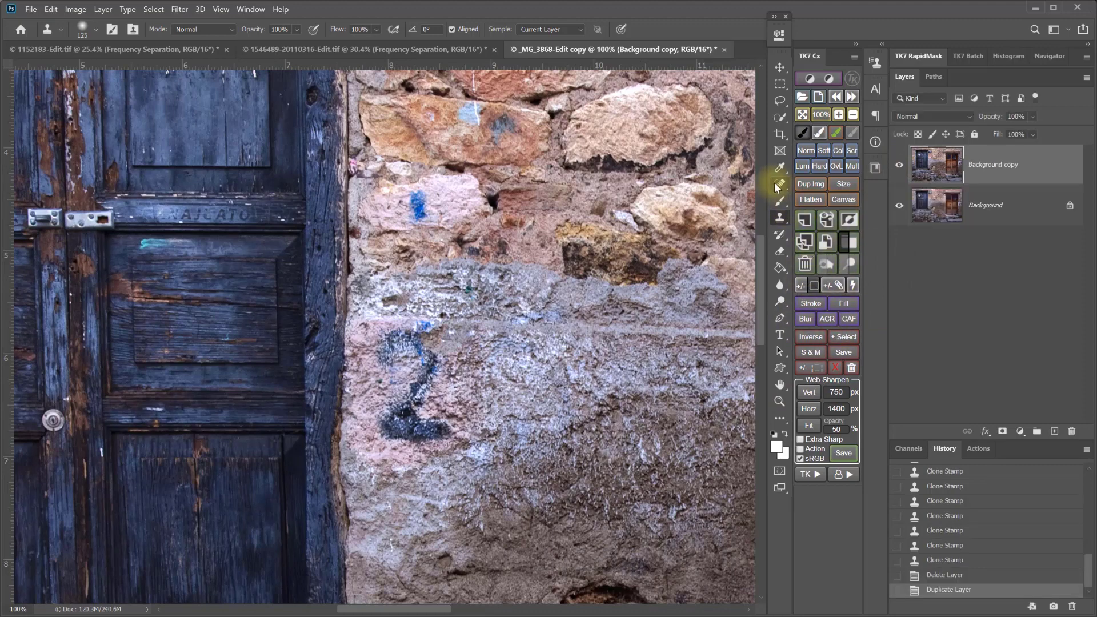
{"action": "left_click", "coordinate": [779, 185]}
{"action": "left_click", "coordinate": [426, 347]}
{"action": "key", "text": "bracketleft"}
{"action": "key", "text": "bracketleft"}
{"action": "key", "text": "bracketleft"}
{"action": "key", "text": "bracketleft"}
{"action": "key", "text": "bracketleft"}
{"action": "key", "text": "bracketleft"}
{"action": "key", "text": "bracketleft"}
{"action": "key", "text": "bracketleft"}
{"action": "key", "text": "bracketleft"}
{"action": "mouse_move", "coordinate": [384, 355]}
{"action": "left_mouse_down"}
{"action": "mouse_move", "coordinate": [422, 347]}
{"action": "mouse_move", "coordinate": [425, 368]}
{"action": "mouse_move", "coordinate": [394, 428]}
{"action": "mouse_move", "coordinate": [443, 428]}
{"action": "mouse_move", "coordinate": [410, 424]}
{"action": "mouse_move", "coordinate": [423, 359]}
{"action": "left_mouse_up"}
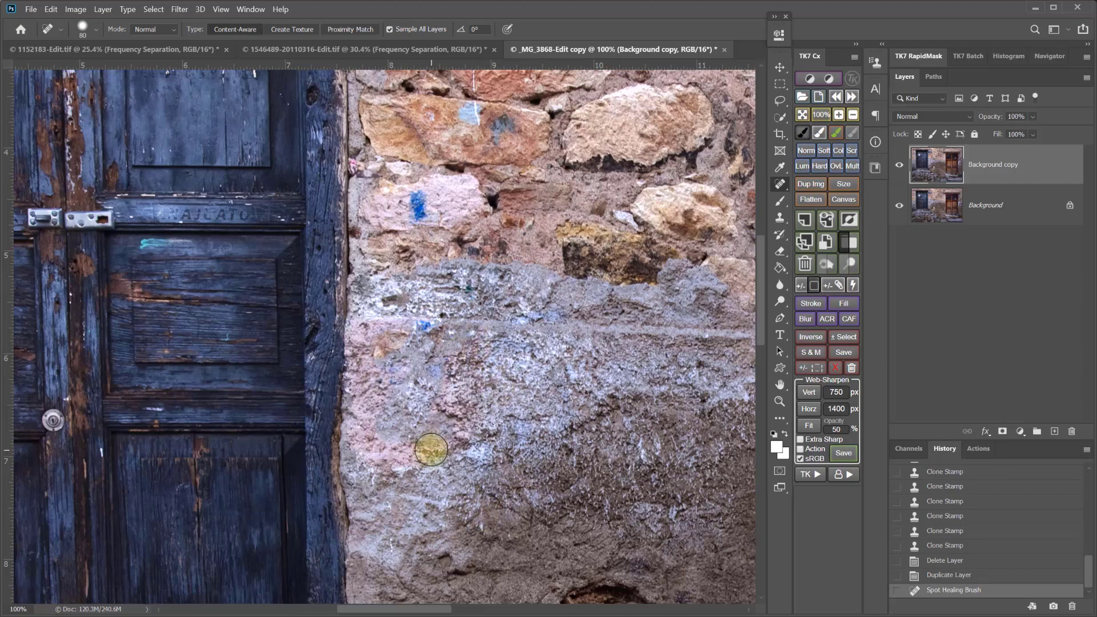
{"action": "key", "text": "ctrl+z"}
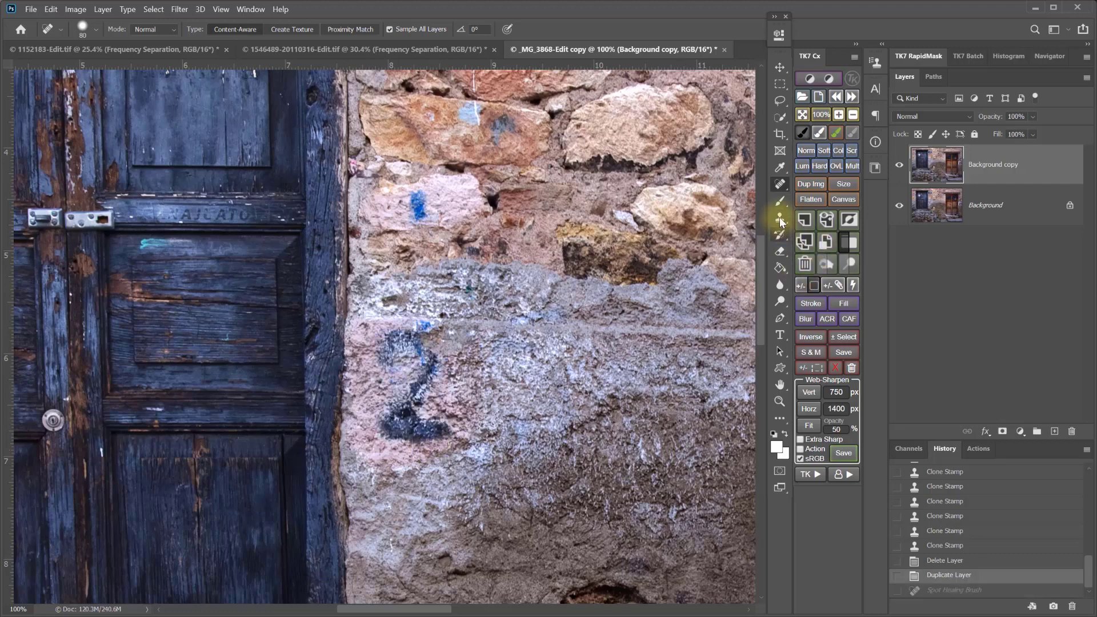
- With the Clone Stamp, paint nearby wall stone over the top and middle stroke of the '2'
{"action": "left_click", "coordinate": [780, 220]}
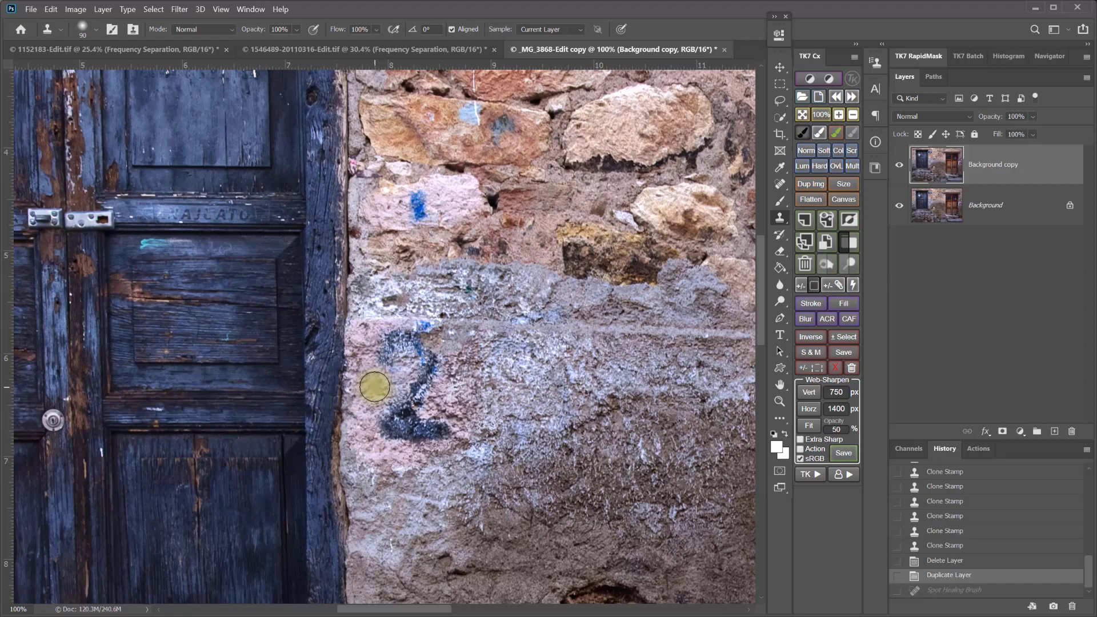
{"action": "left_click", "coordinate": [363, 412], "text": "alt"}
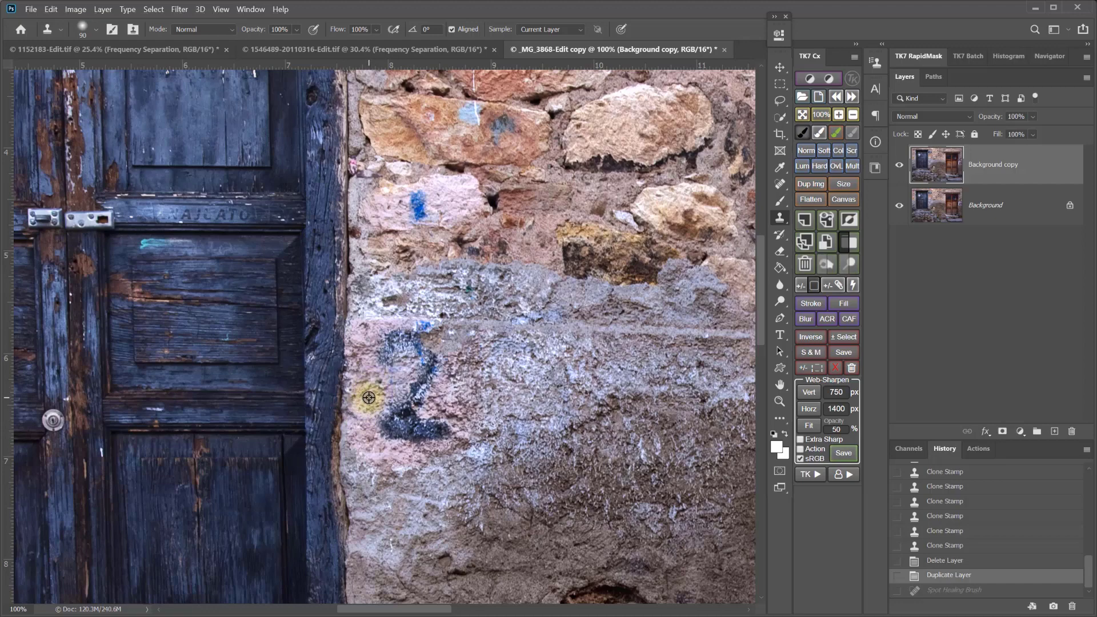
{"action": "left_click", "coordinate": [389, 355]}
{"action": "mouse_move", "coordinate": [387, 355]}
{"action": "left_mouse_down"}
{"action": "mouse_move", "coordinate": [406, 340]}
{"action": "mouse_move", "coordinate": [417, 351]}
{"action": "mouse_move", "coordinate": [403, 365]}
{"action": "left_mouse_up"}
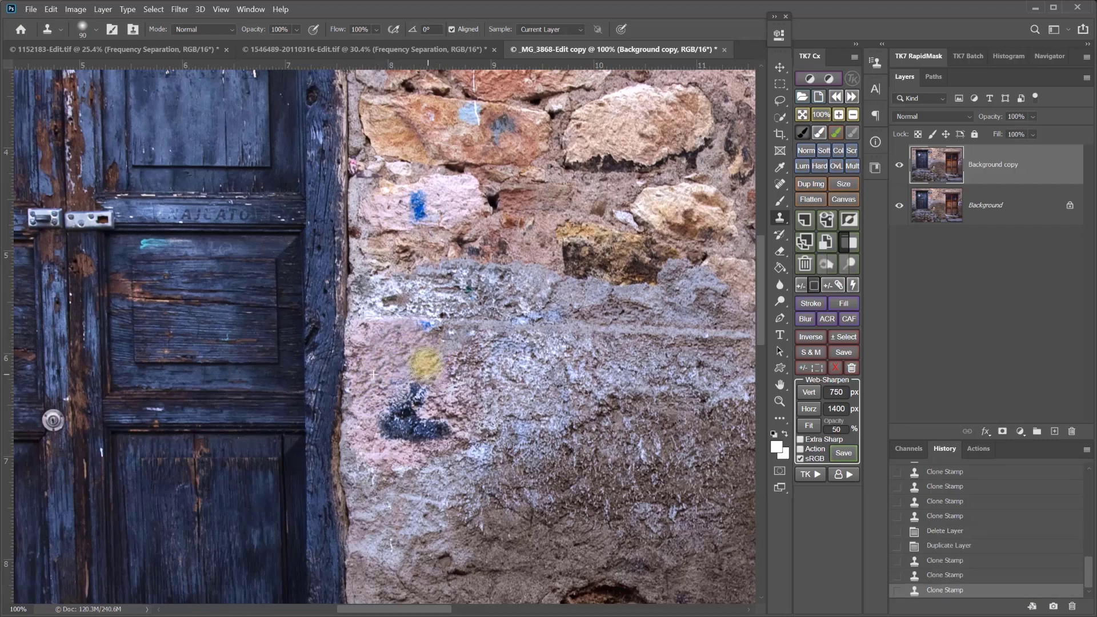
{"action": "left_click", "coordinate": [424, 368]}
{"action": "left_click_drag", "start_coordinate": [411, 372], "coordinate": [417, 387]}
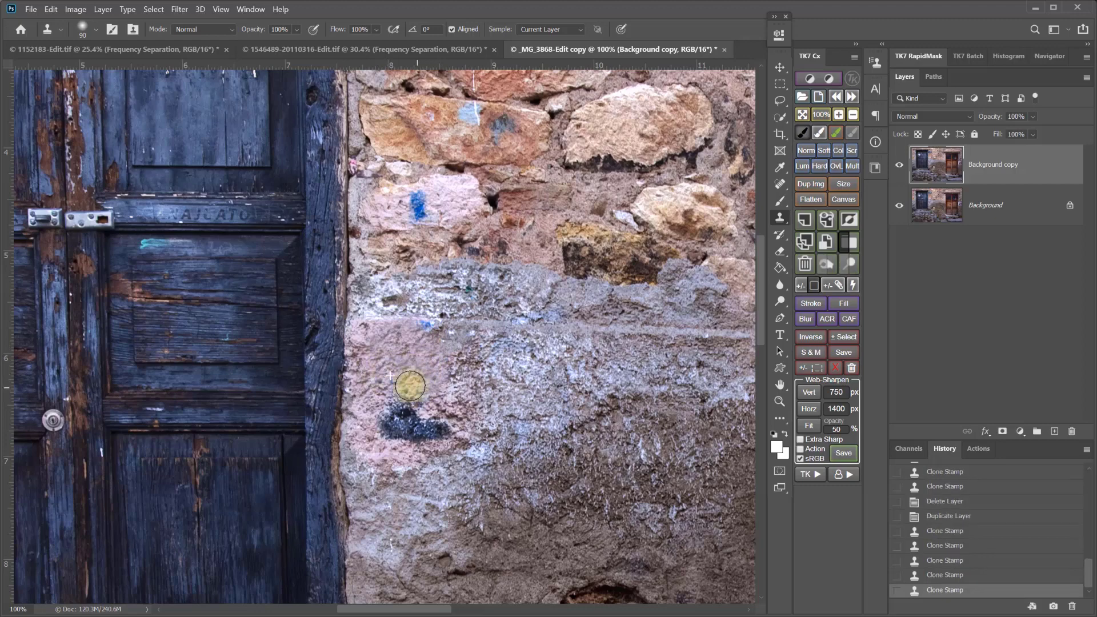
- Resample pink stone to cover the dark blue blob, then toggle the copy to compare
{"action": "left_click", "coordinate": [382, 372], "text": "alt"}
{"action": "left_click", "coordinate": [403, 409]}
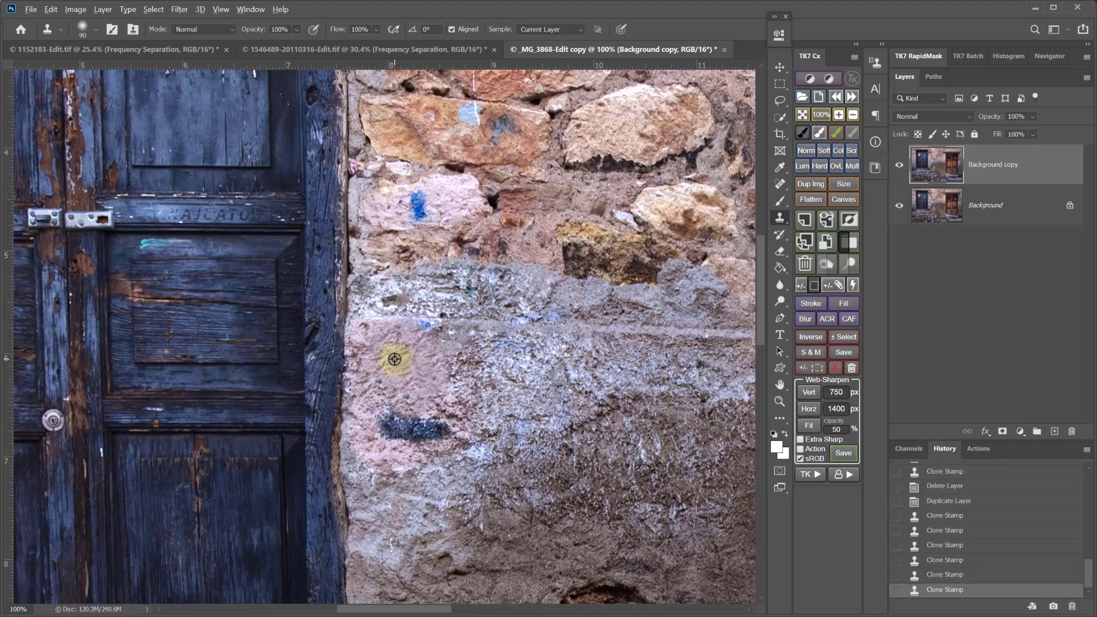
{"action": "left_click", "coordinate": [403, 402]}
{"action": "left_click", "coordinate": [375, 405], "text": "alt"}
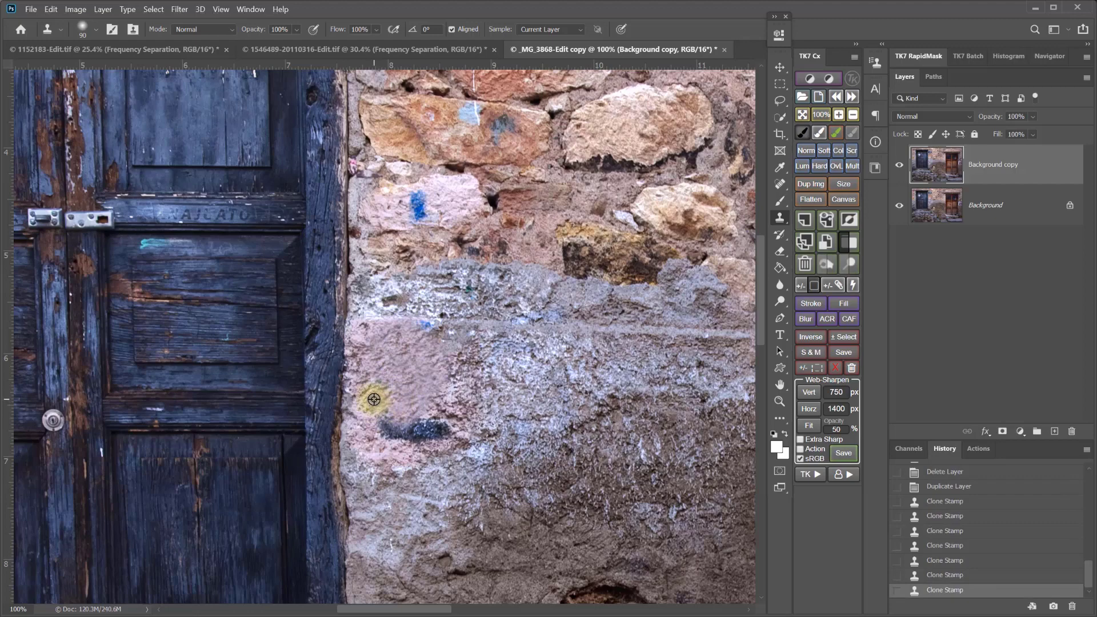
{"action": "left_click", "coordinate": [380, 420]}
{"action": "left_click", "coordinate": [377, 370], "text": "alt"}
{"action": "left_click", "coordinate": [396, 431]}
{"action": "left_click", "coordinate": [423, 368], "text": "alt"}
{"action": "left_click", "coordinate": [426, 422]}
{"action": "left_click", "coordinate": [400, 372], "text": "alt"}
{"action": "left_click", "coordinate": [414, 434]}
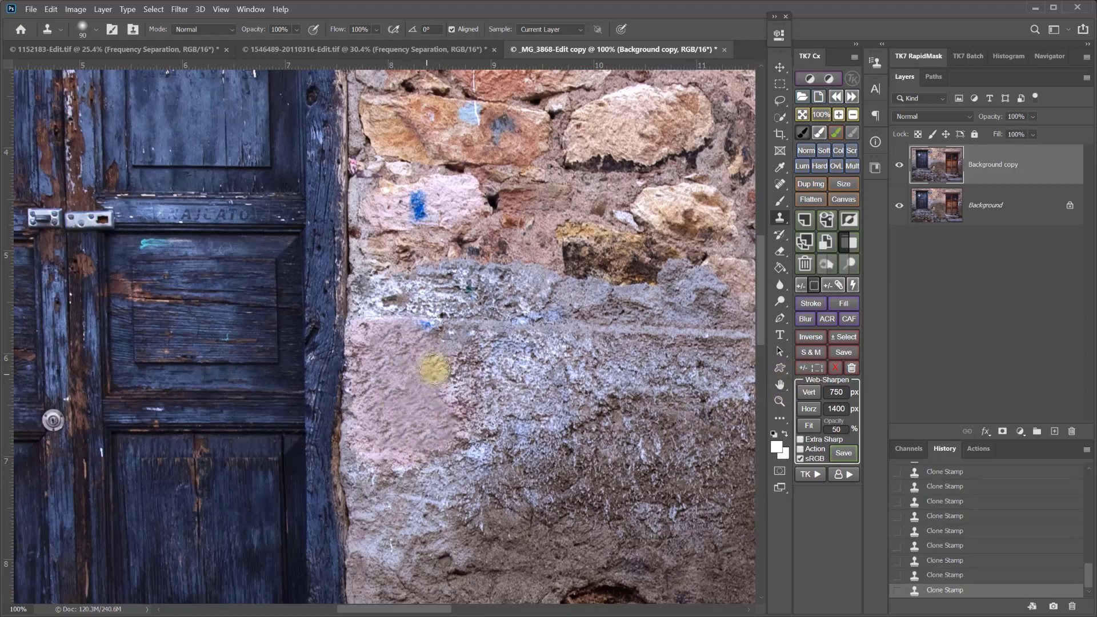
{"action": "left_click", "coordinate": [901, 165]}
{"action": "left_click", "coordinate": [901, 165]}
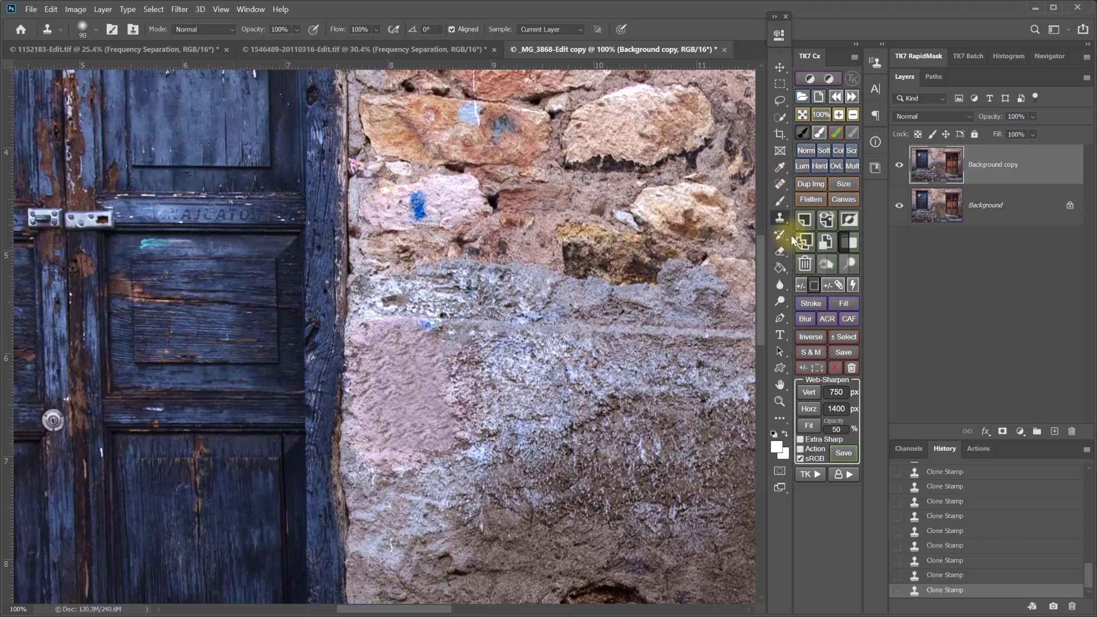
- Delete the Background copy and run the TK7 Frequency Separation action with a 10-pixel blur
{"action": "left_click", "coordinate": [805, 264]}
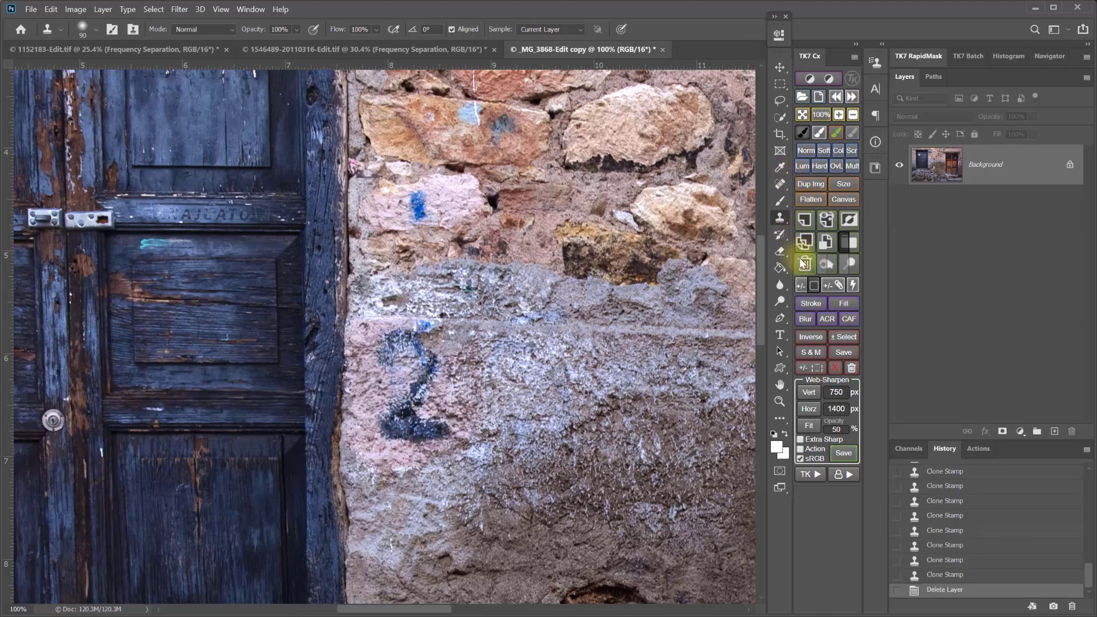
{"action": "left_click", "coordinate": [817, 477]}
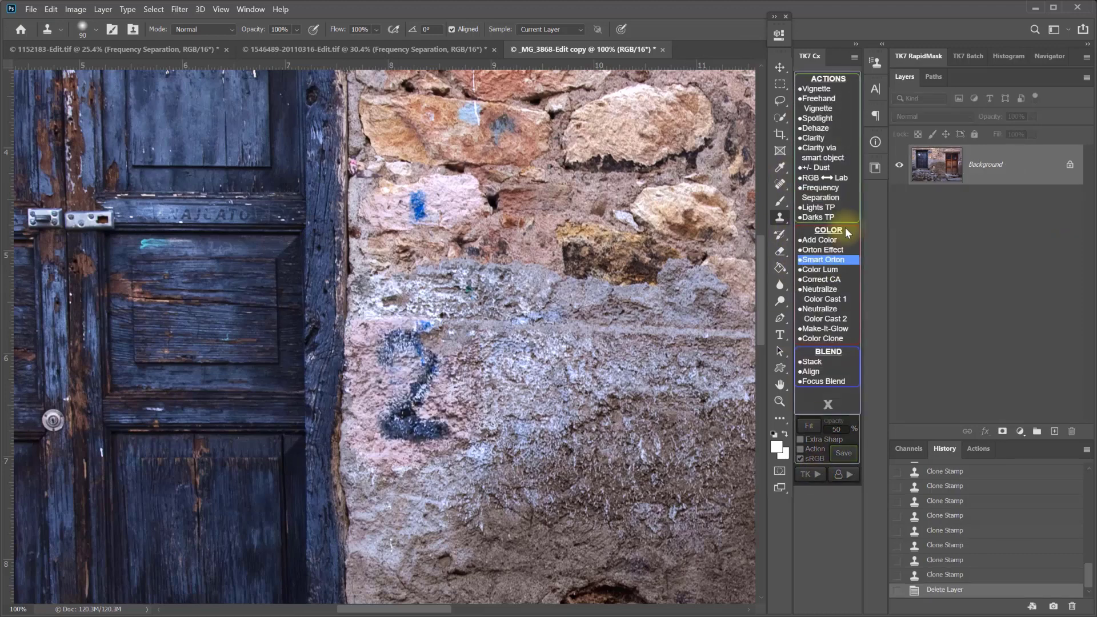
{"action": "left_click", "coordinate": [826, 196]}
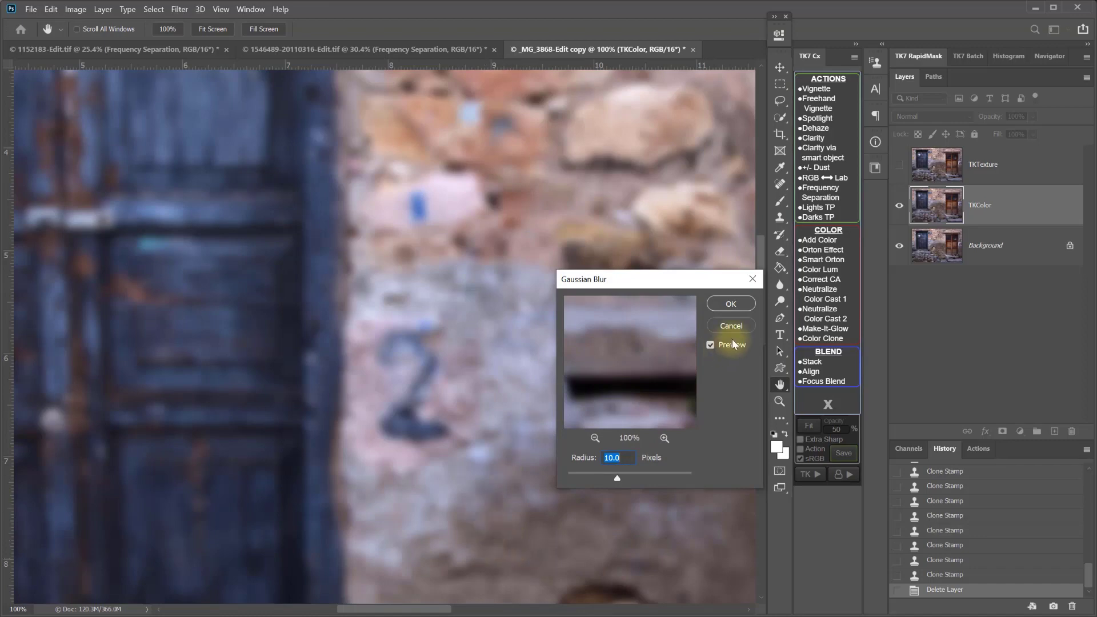
{"action": "left_click", "coordinate": [734, 306]}
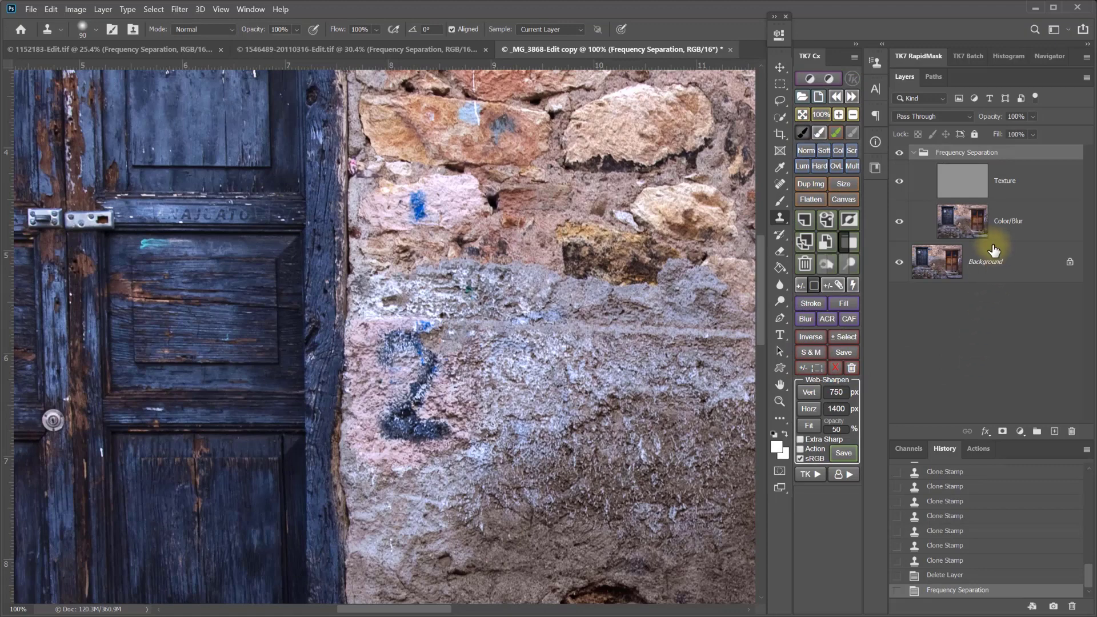
- On the Color/Blur layer, clone stone colour over the blue '2' and its lower blob
{"action": "left_click", "coordinate": [966, 228]}
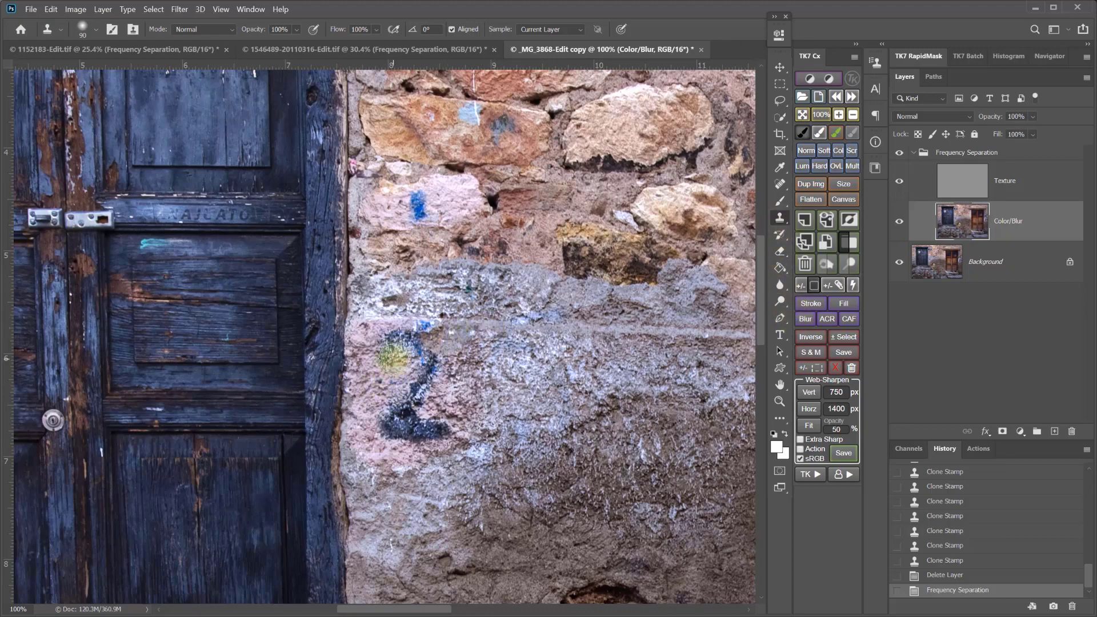
{"action": "mouse_move", "coordinate": [388, 364]}
{"action": "left_mouse_down"}
{"action": "mouse_move", "coordinate": [392, 350]}
{"action": "mouse_move", "coordinate": [374, 386]}
{"action": "left_mouse_up"}
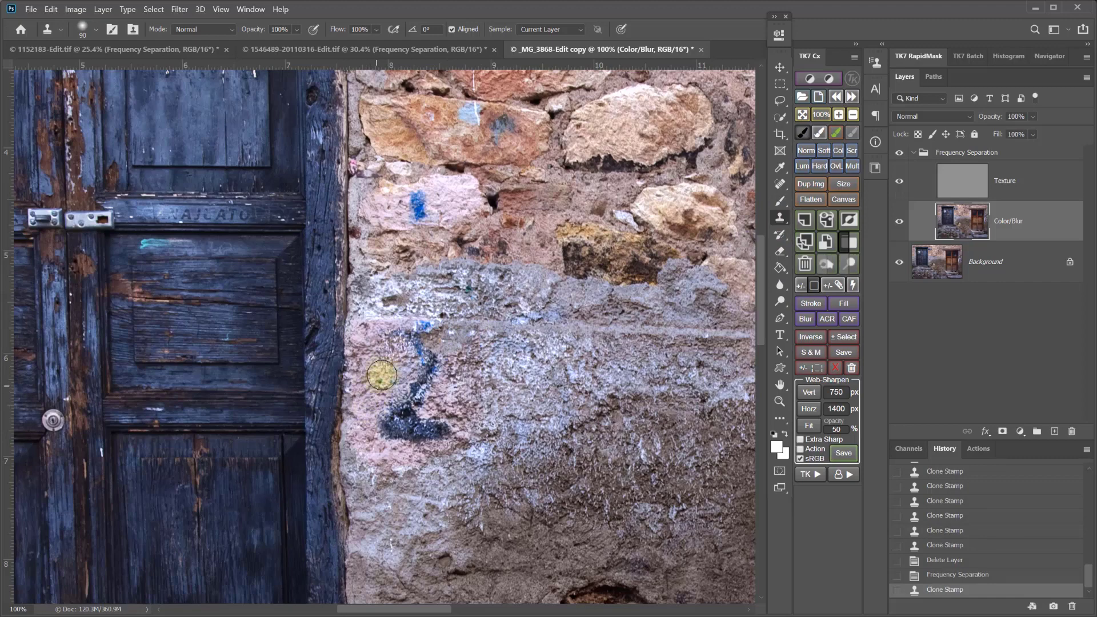
{"action": "left_click_drag", "start_coordinate": [398, 342], "coordinate": [392, 351]}
{"action": "mouse_move", "coordinate": [372, 387]}
{"action": "left_mouse_down"}
{"action": "mouse_move", "coordinate": [406, 347]}
{"action": "mouse_move", "coordinate": [399, 359]}
{"action": "mouse_move", "coordinate": [430, 368]}
{"action": "left_mouse_up"}
{"action": "mouse_move", "coordinate": [372, 397]}
{"action": "left_mouse_down"}
{"action": "mouse_move", "coordinate": [398, 383]}
{"action": "mouse_move", "coordinate": [406, 397]}
{"action": "mouse_move", "coordinate": [415, 372]}
{"action": "mouse_move", "coordinate": [419, 391]}
{"action": "mouse_move", "coordinate": [406, 392]}
{"action": "mouse_move", "coordinate": [402, 433]}
{"action": "left_mouse_up"}
{"action": "left_click", "coordinate": [368, 382], "text": "alt"}
{"action": "left_click", "coordinate": [380, 387], "text": "alt"}
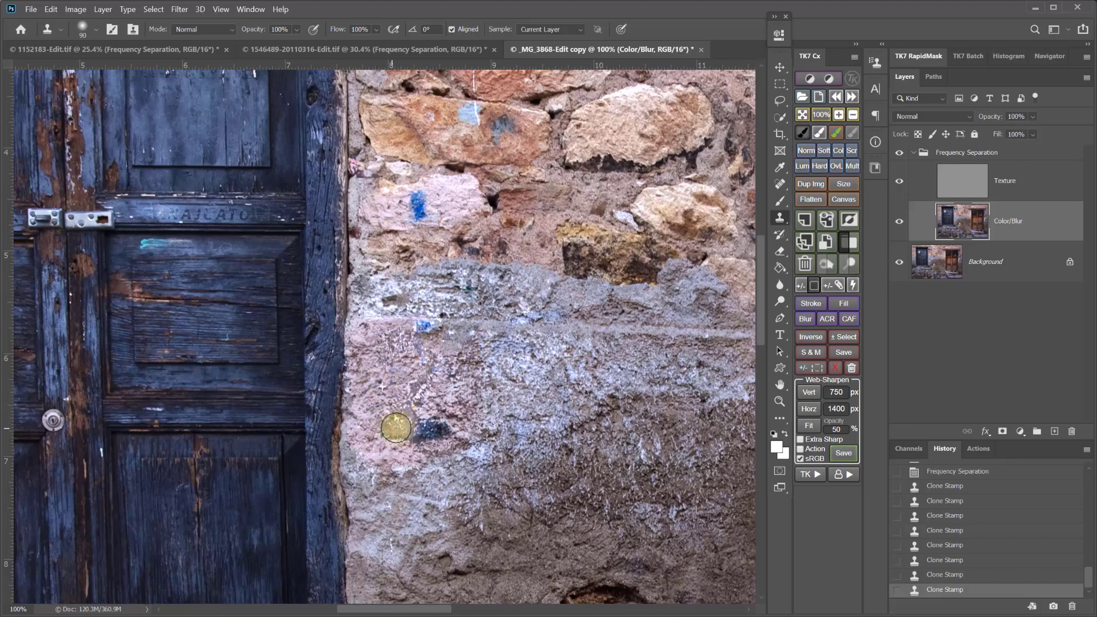
{"action": "left_click", "coordinate": [378, 379], "text": "alt"}
{"action": "mouse_move", "coordinate": [441, 387]}
{"action": "left_mouse_down"}
{"action": "mouse_move", "coordinate": [417, 421]}
{"action": "mouse_move", "coordinate": [431, 416]}
{"action": "mouse_move", "coordinate": [411, 402]}
{"action": "mouse_move", "coordinate": [431, 429]}
{"action": "left_mouse_up"}
- Resample wall colour to fill the purple patch and remaining gaps, then smooth it
{"action": "left_click", "coordinate": [385, 372], "text": "alt"}
{"action": "left_click", "coordinate": [435, 401], "text": "alt"}
{"action": "left_click", "coordinate": [385, 455], "text": "alt"}
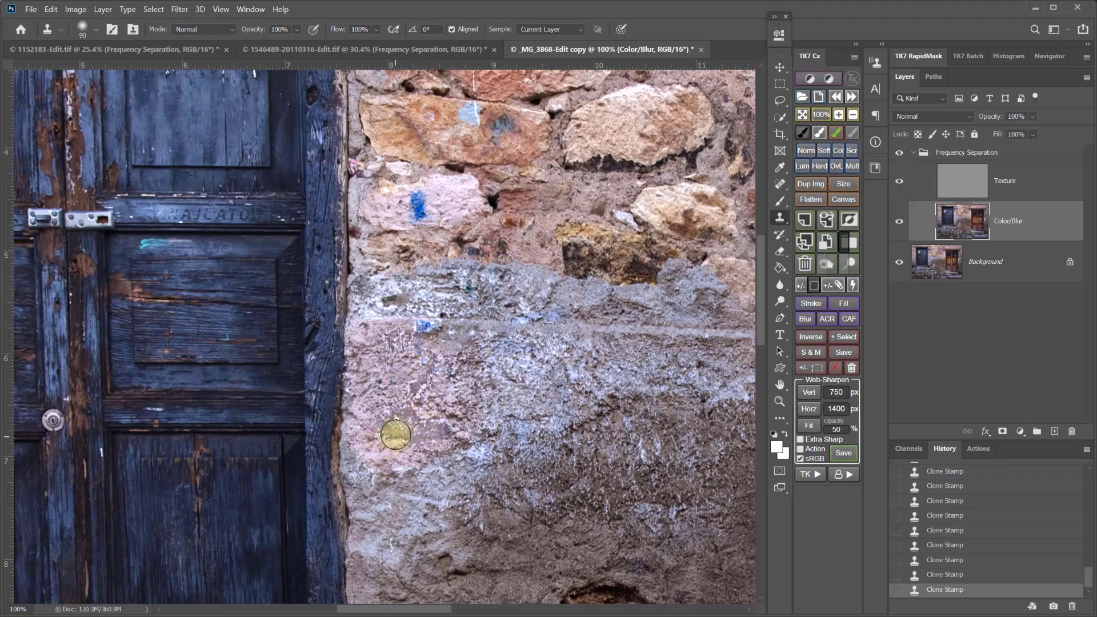
{"action": "left_click_drag", "start_coordinate": [393, 431], "coordinate": [409, 422]}
{"action": "left_click", "coordinate": [383, 447], "text": "alt"}
{"action": "left_click", "coordinate": [400, 407]}
{"action": "left_click", "coordinate": [368, 431]}
{"action": "left_click", "coordinate": [399, 434]}
{"action": "left_click", "coordinate": [439, 429]}
{"action": "left_click", "coordinate": [400, 392], "text": "alt"}
{"action": "left_click", "coordinate": [402, 403]}
{"action": "mouse_move", "coordinate": [414, 417]}
{"action": "left_mouse_down"}
{"action": "mouse_move", "coordinate": [387, 466]}
{"action": "mouse_move", "coordinate": [412, 411]}
{"action": "mouse_move", "coordinate": [465, 431]}
{"action": "mouse_move", "coordinate": [411, 357]}
{"action": "left_mouse_up"}
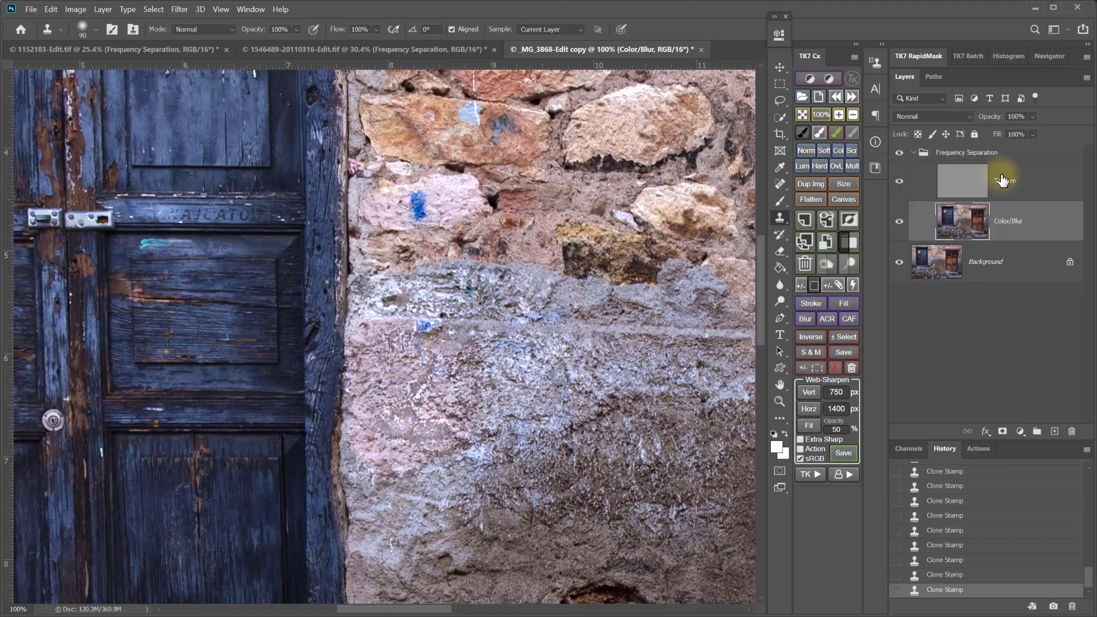
- Clone wall texture over the leftover marks on the Texture layer, then reselect Color/Blur
{"action": "left_click", "coordinate": [977, 182]}
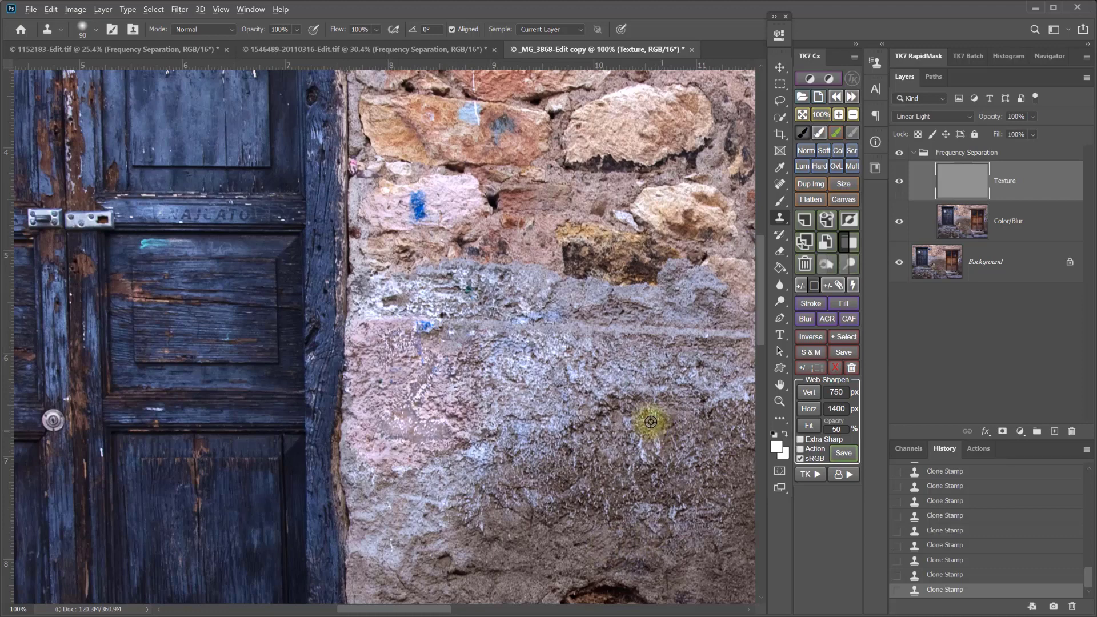
{"action": "mouse_move", "coordinate": [418, 392]}
{"action": "left_mouse_down"}
{"action": "mouse_move", "coordinate": [404, 419]}
{"action": "mouse_move", "coordinate": [388, 393]}
{"action": "mouse_move", "coordinate": [435, 424]}
{"action": "mouse_move", "coordinate": [454, 421]}
{"action": "mouse_move", "coordinate": [434, 428]}
{"action": "mouse_move", "coordinate": [491, 400]}
{"action": "left_mouse_up"}
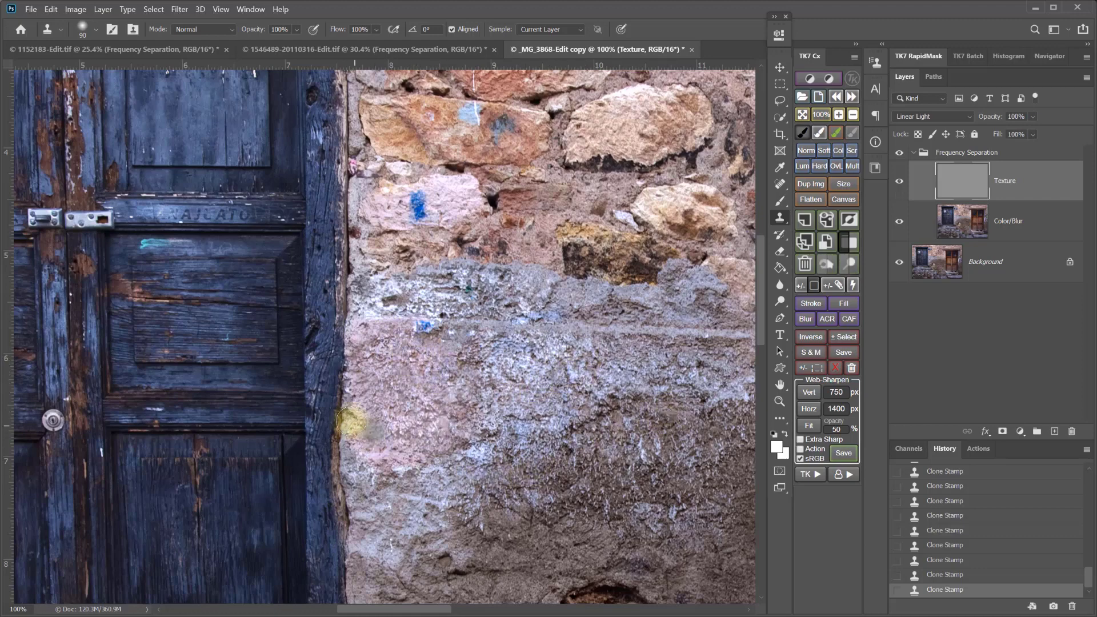
{"action": "left_click_drag", "start_coordinate": [377, 428], "coordinate": [402, 430]}
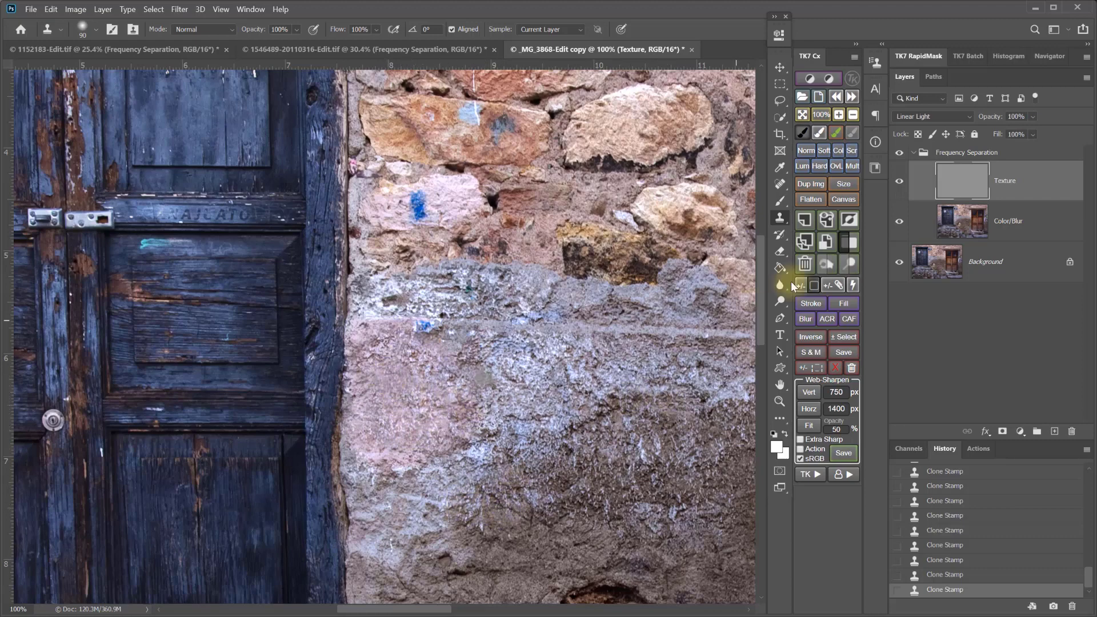
{"action": "left_click", "coordinate": [962, 222]}
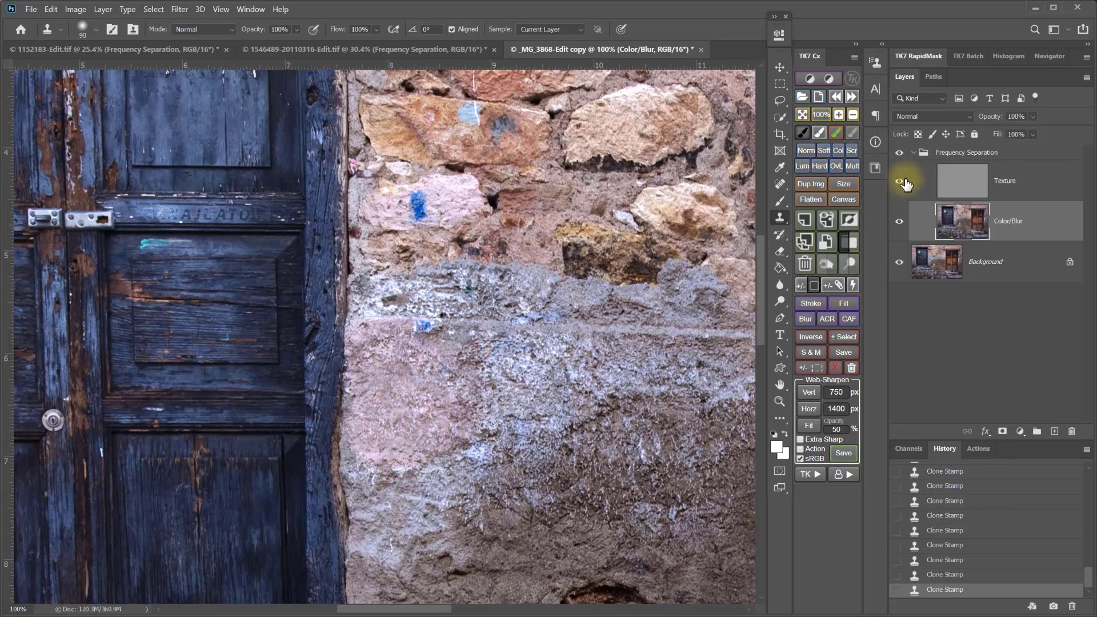
{"action": "left_click", "coordinate": [898, 155]}
{"action": "left_click", "coordinate": [898, 156]}
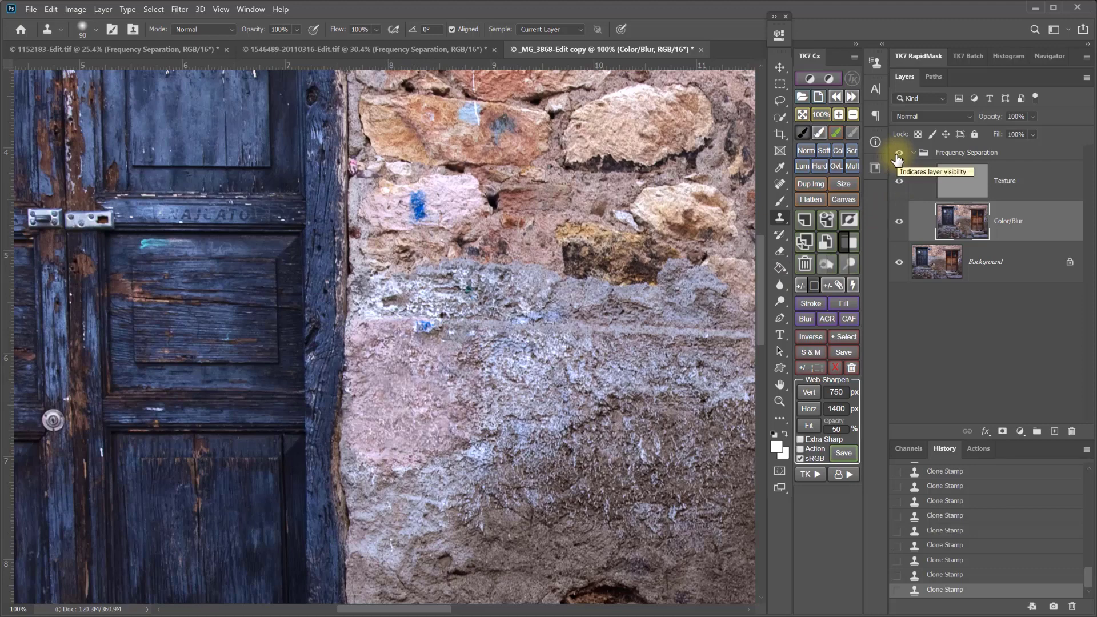